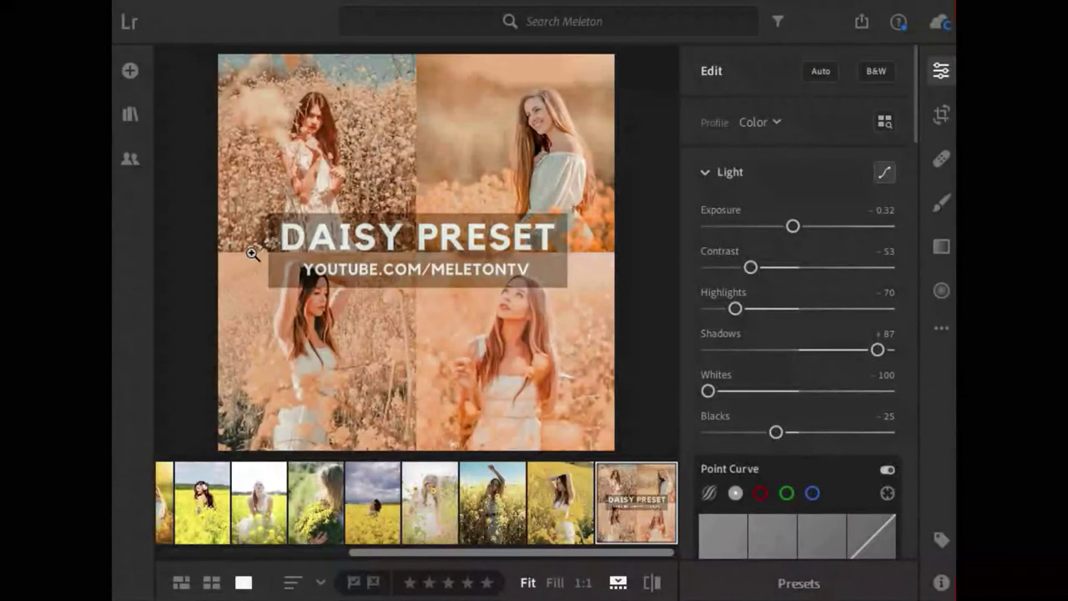
left_click(363, 241)
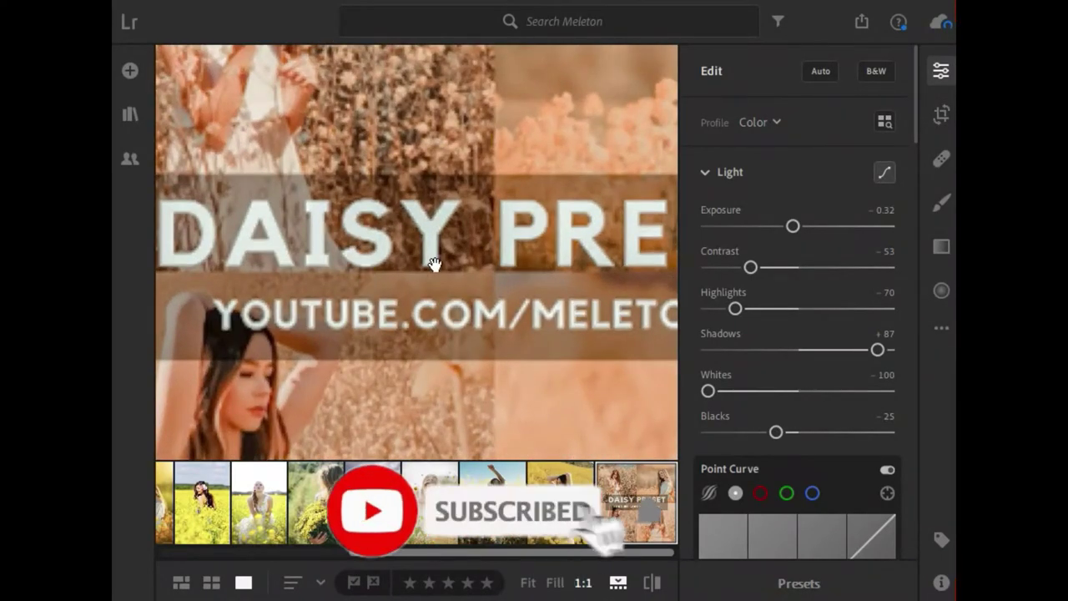
left_click_drag(424, 267, 463, 260)
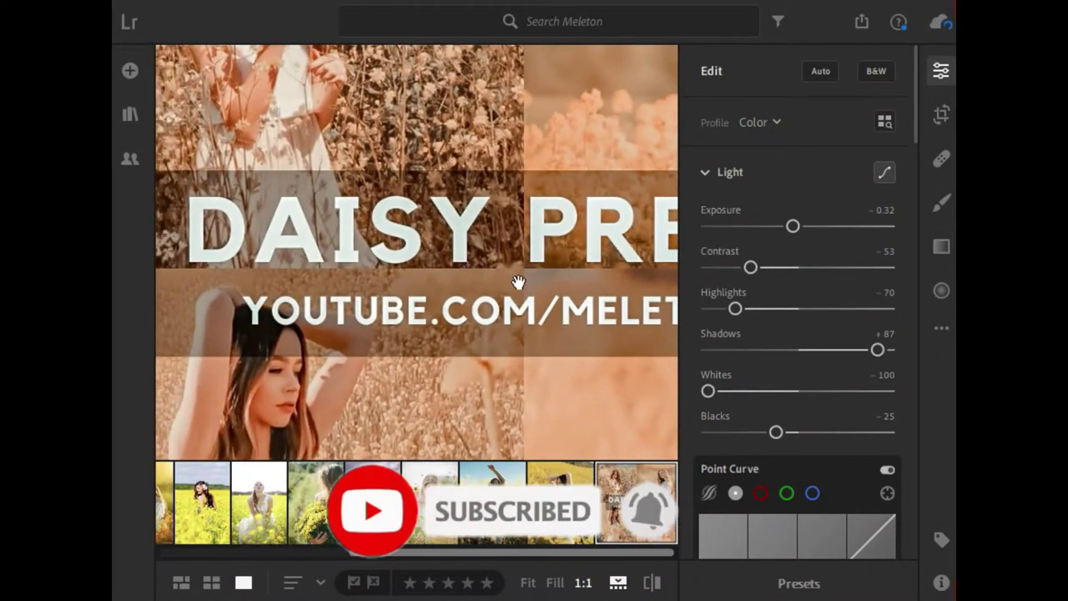
scroll(500, 282, "right", 3)
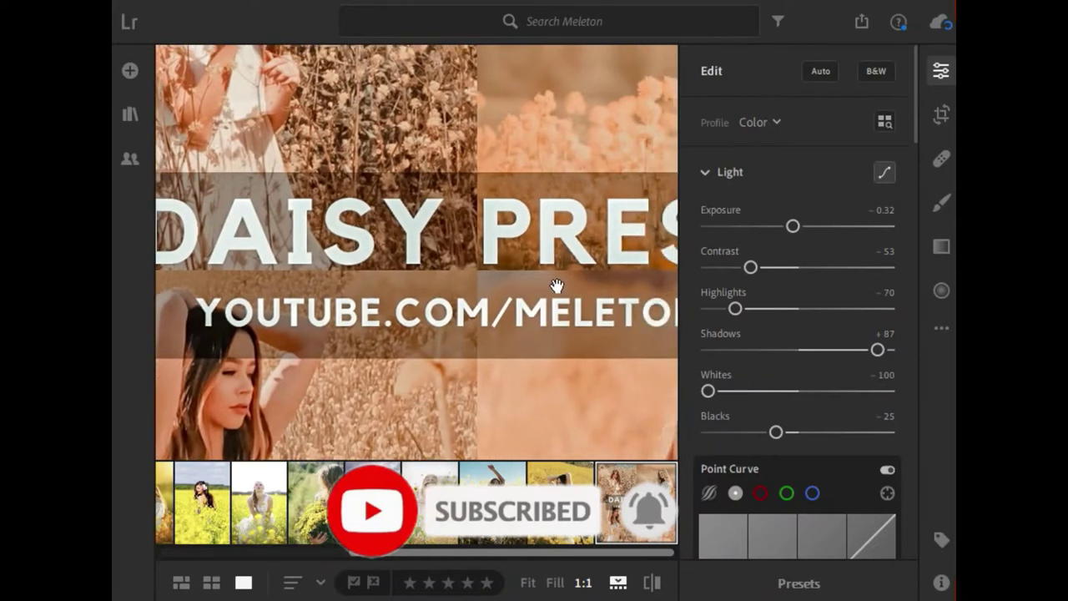
scroll(467, 282, "right", 5)
left_click_drag(421, 287, 388, 292)
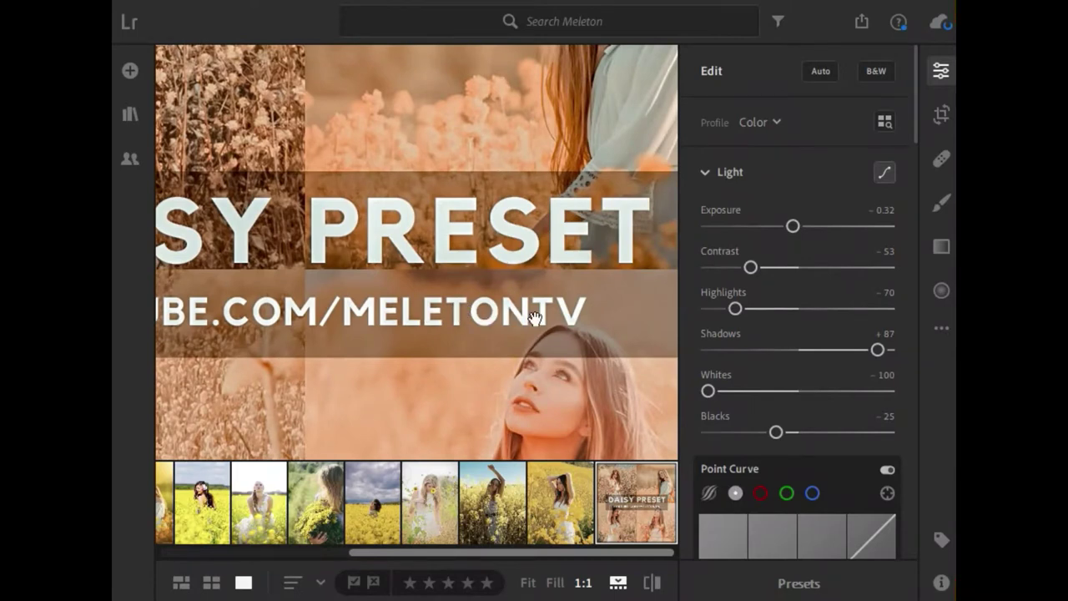
left_click(302, 249)
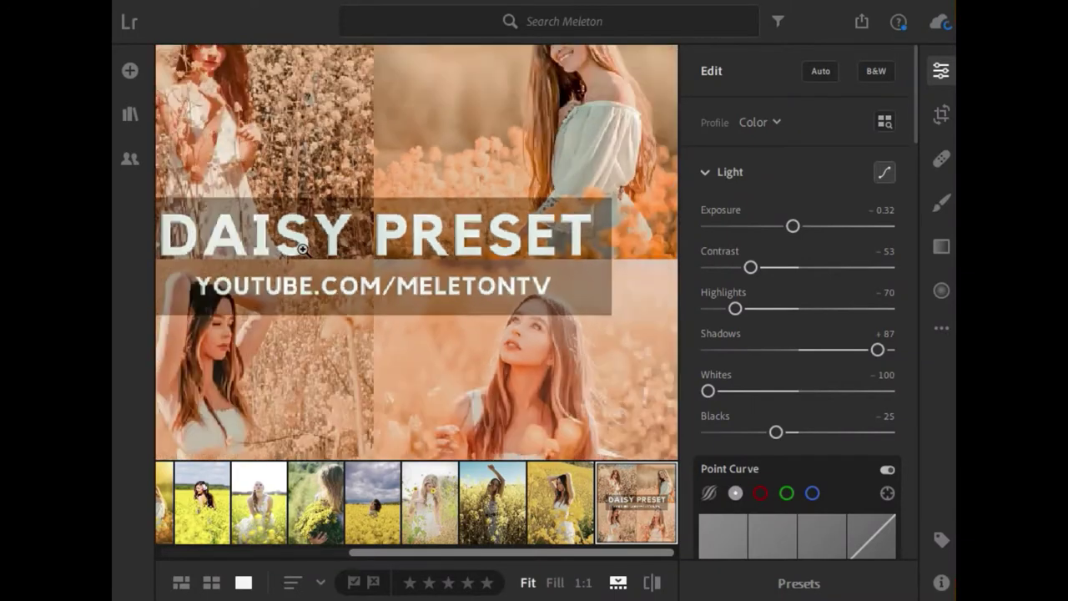
left_click(653, 584)
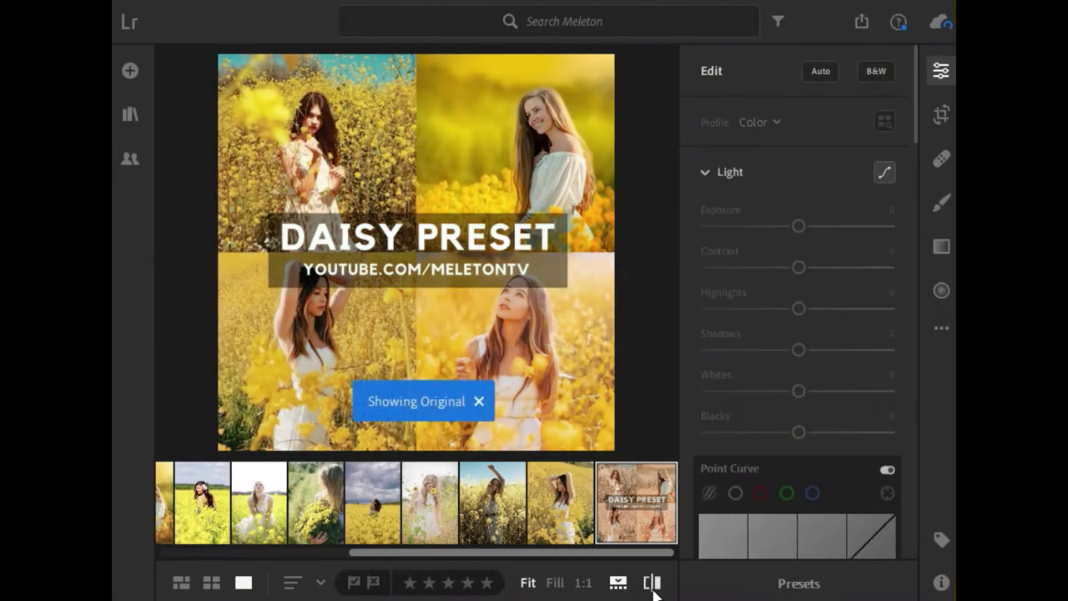
left_click(653, 586)
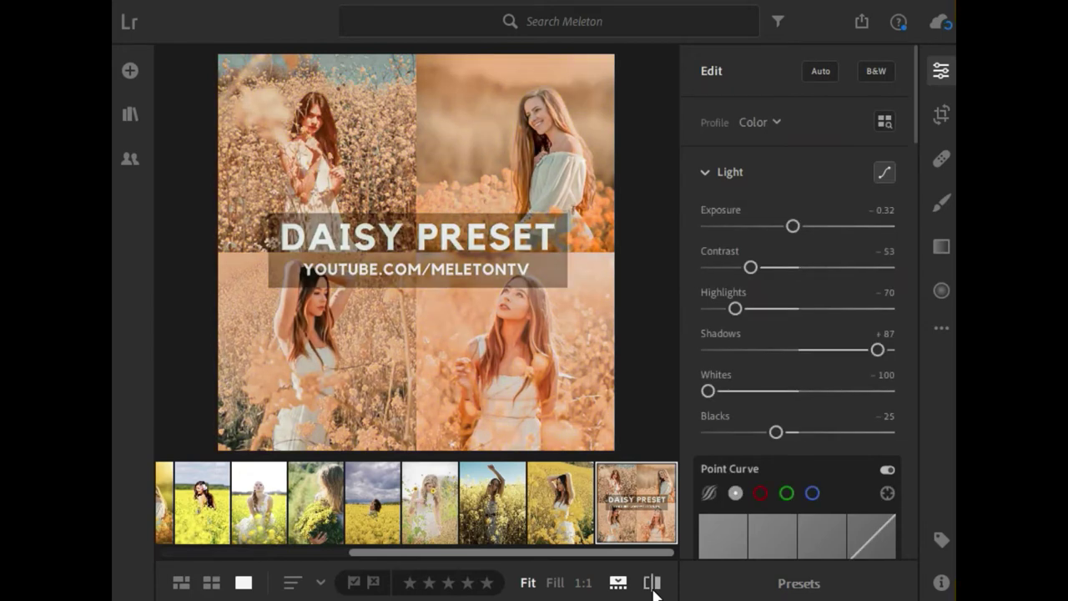
left_click(653, 587)
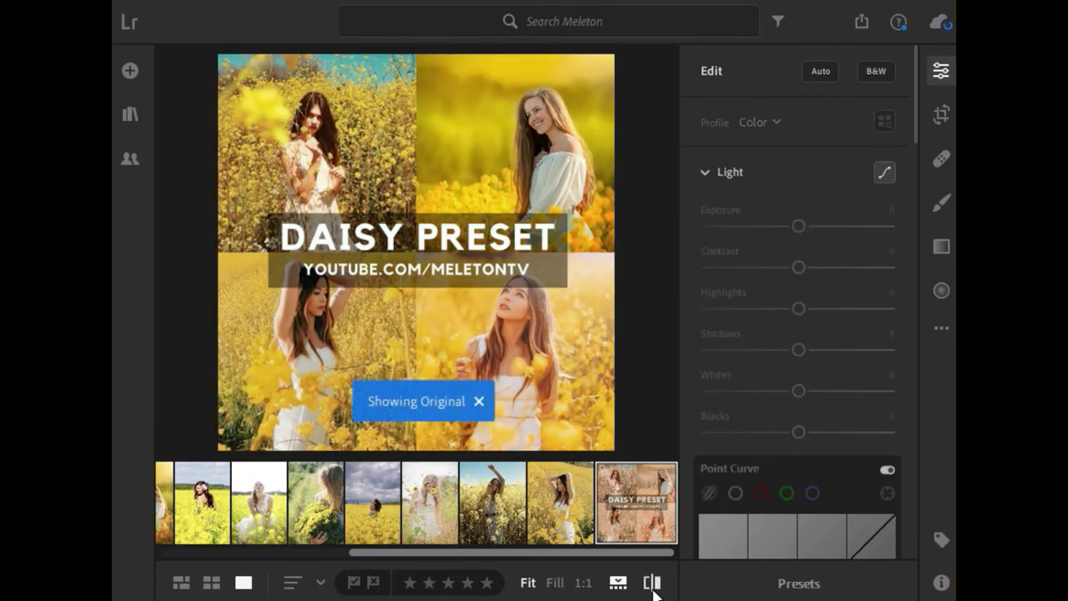
left_click(653, 586)
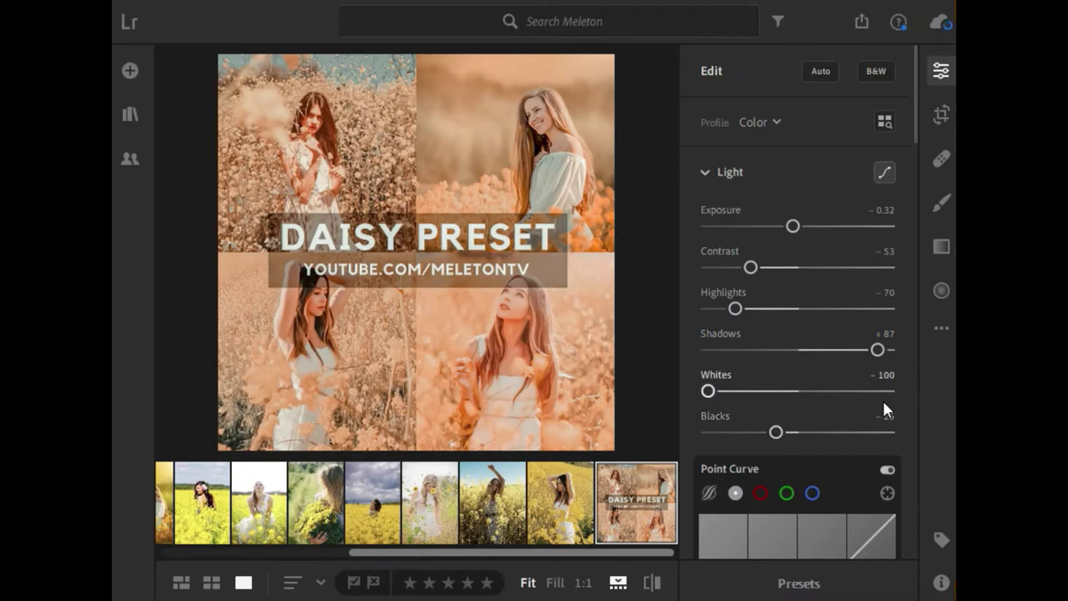
scroll(882, 399, "down", 5)
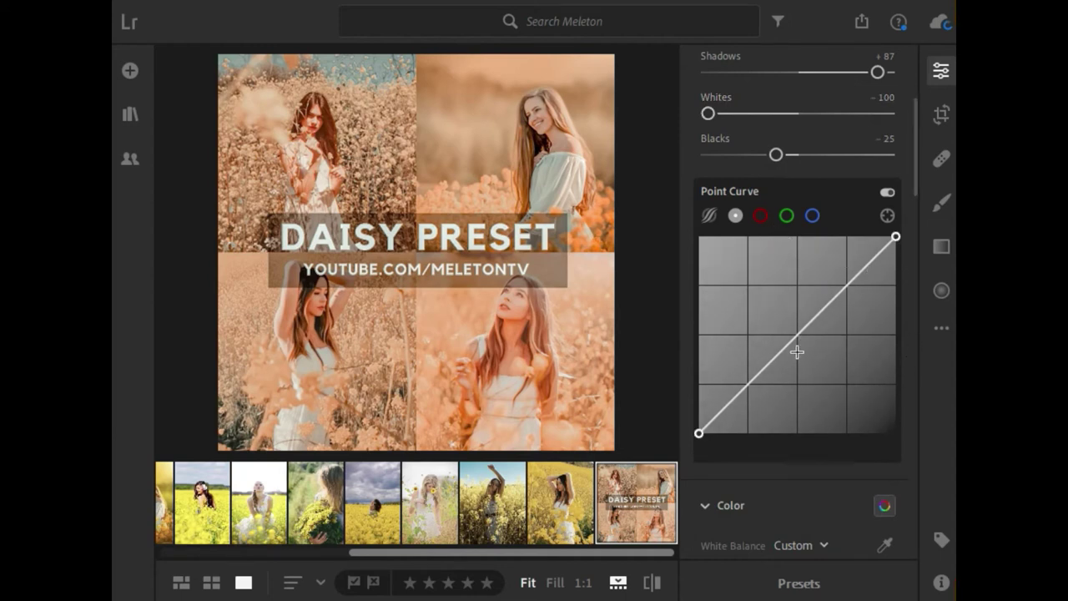
left_click(761, 214)
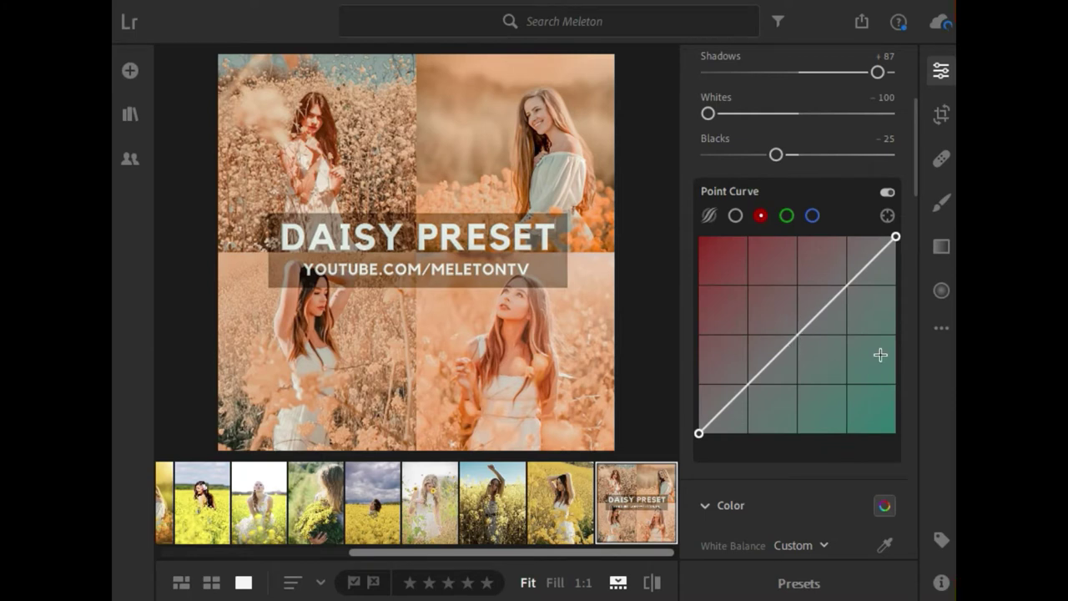
left_click(787, 219)
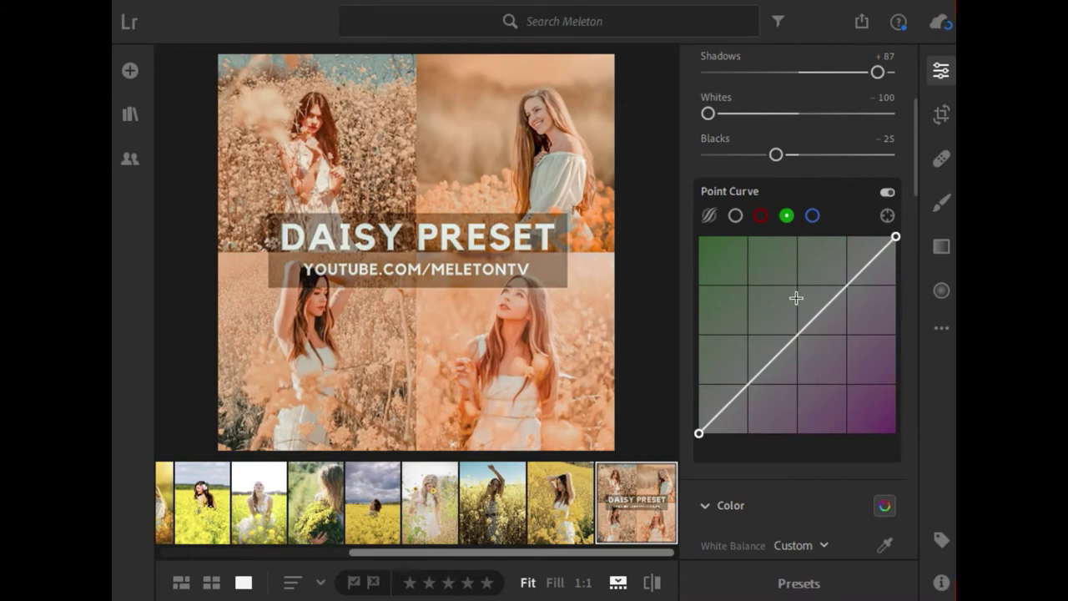
left_click(812, 216)
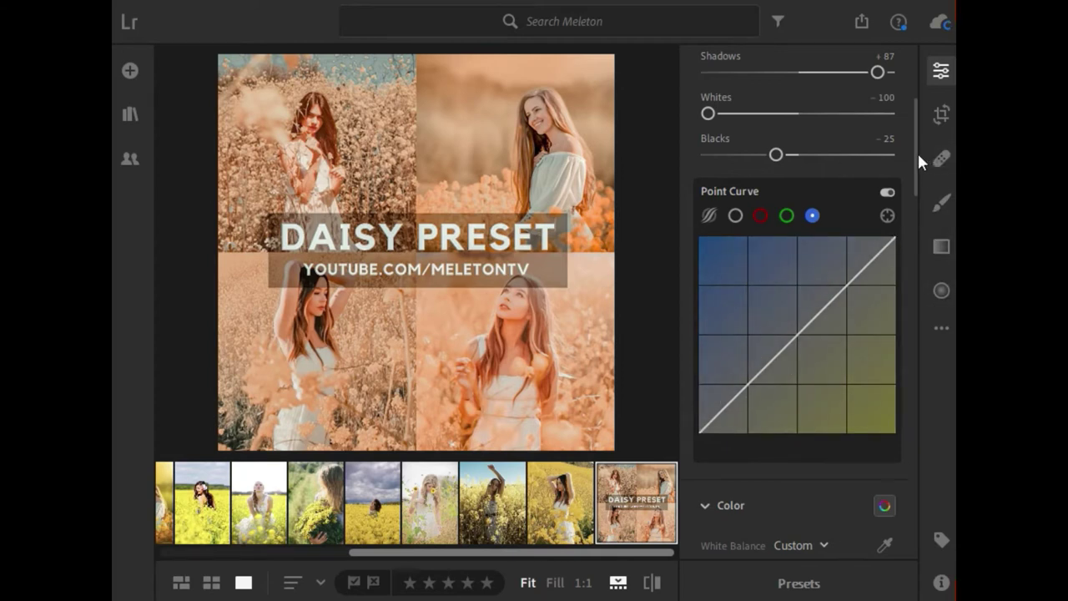
left_click_drag(915, 159, 909, 218)
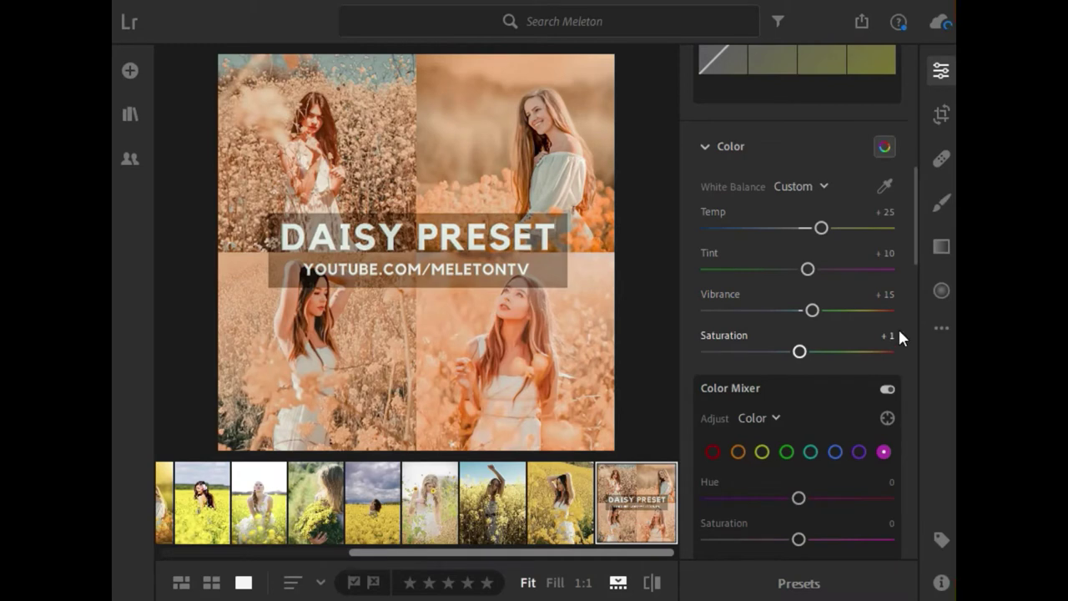
left_click_drag(914, 249, 915, 297)
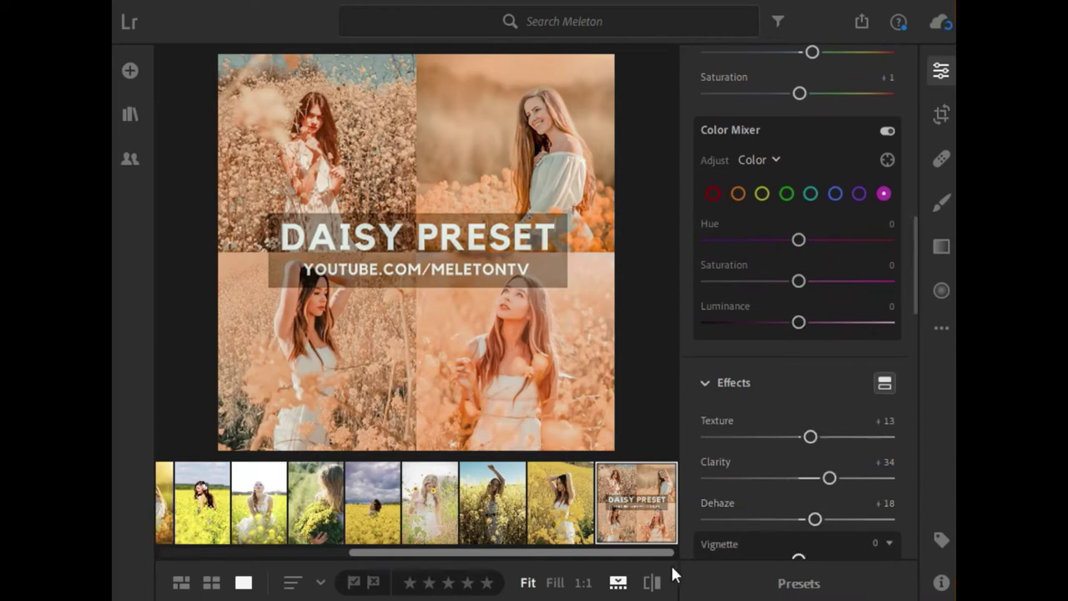
left_click(651, 587)
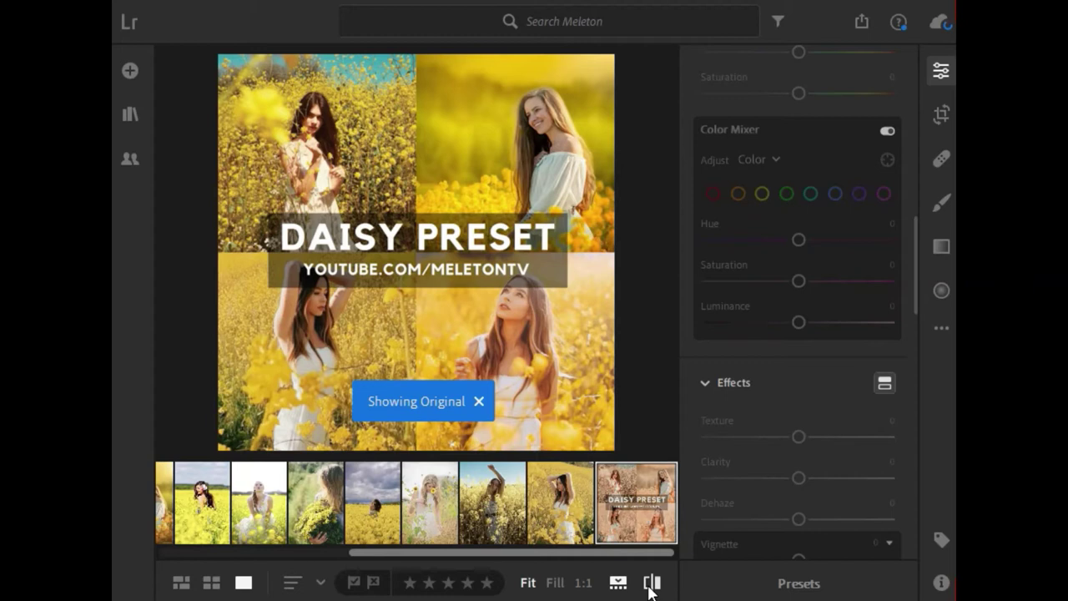
left_click(651, 587)
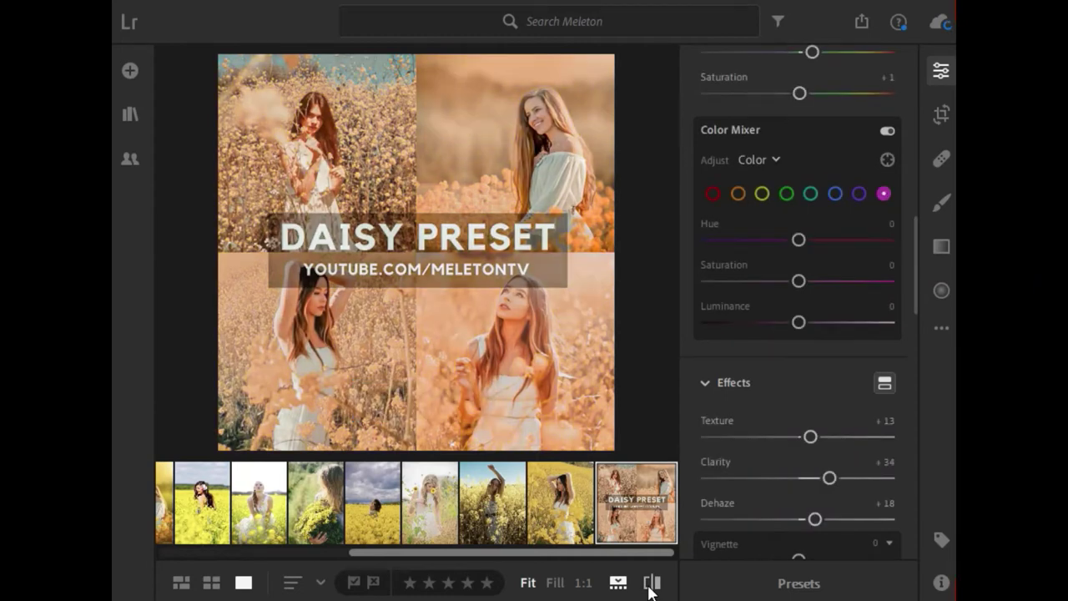
left_click(651, 586)
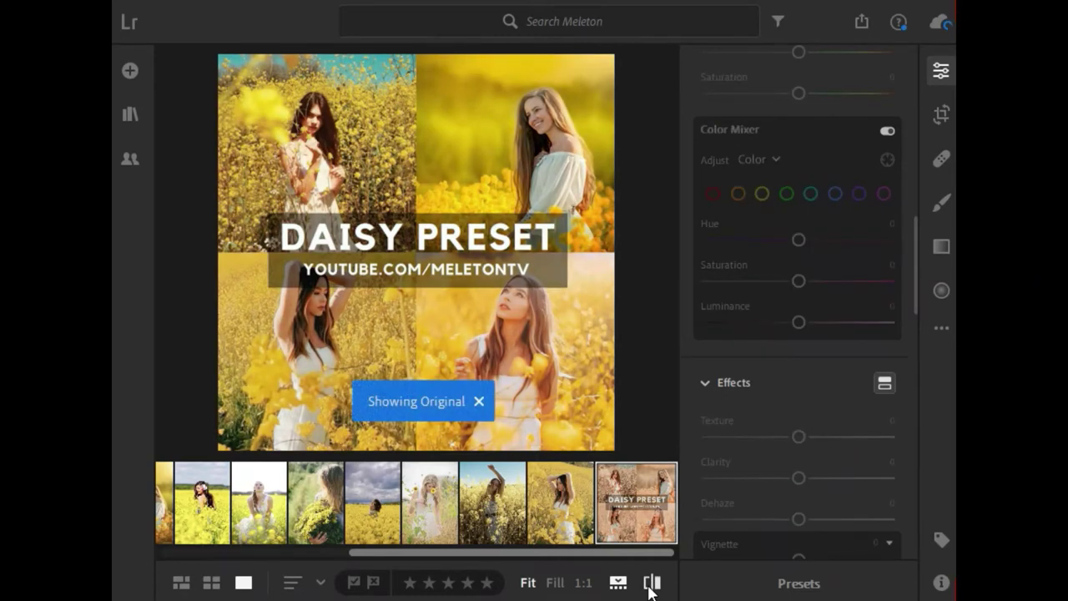
left_click(650, 586)
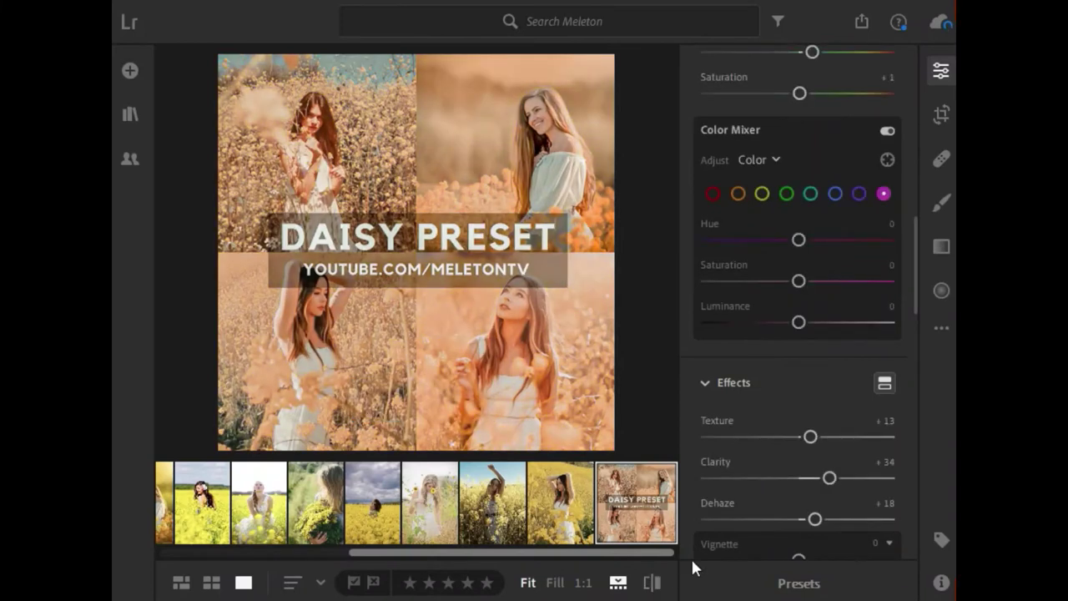
mouse_move(914, 269)
left_mouse_down()
mouse_move(918, 295)
mouse_move(916, 261)
left_mouse_up()
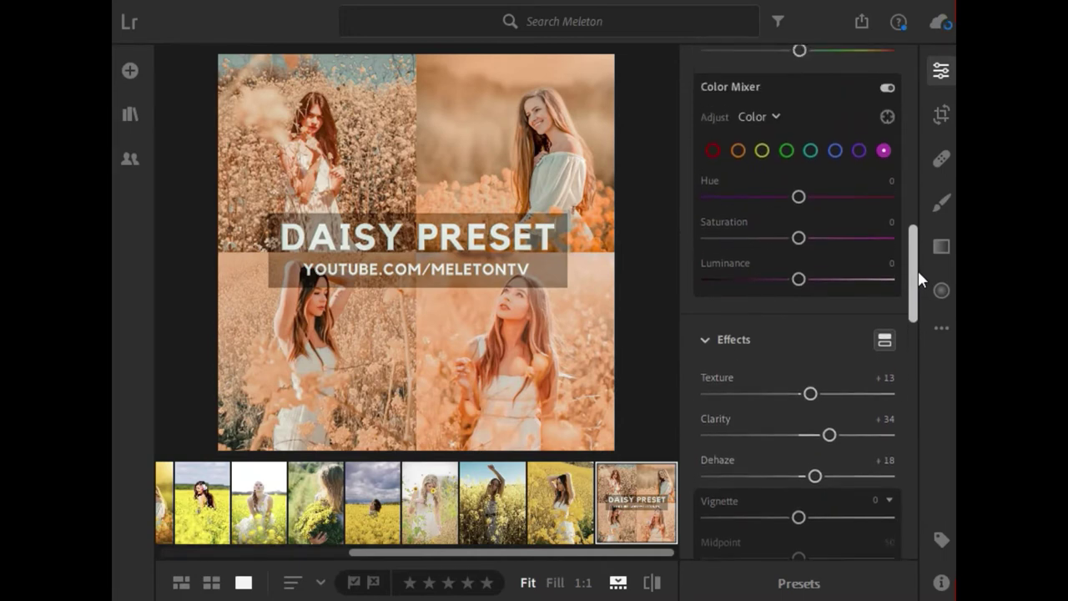
left_click(713, 164)
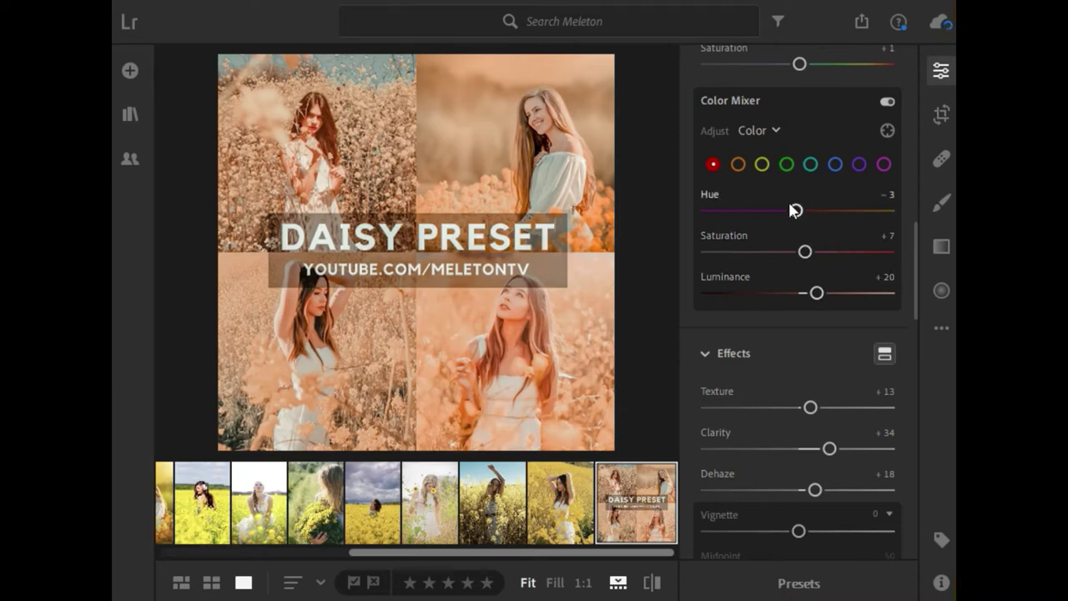
left_click(738, 165)
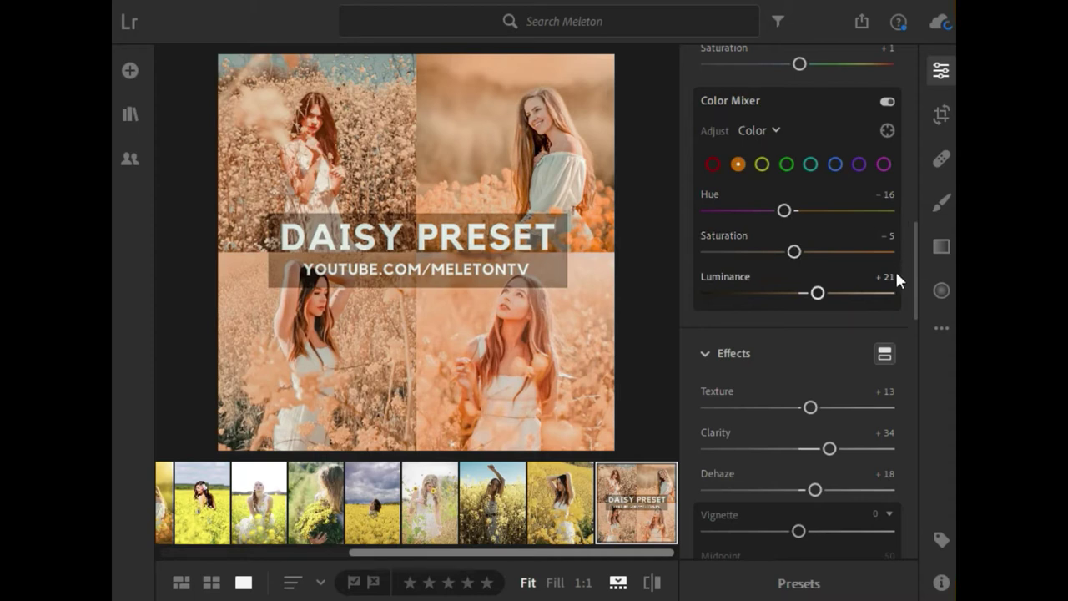
left_click(763, 164)
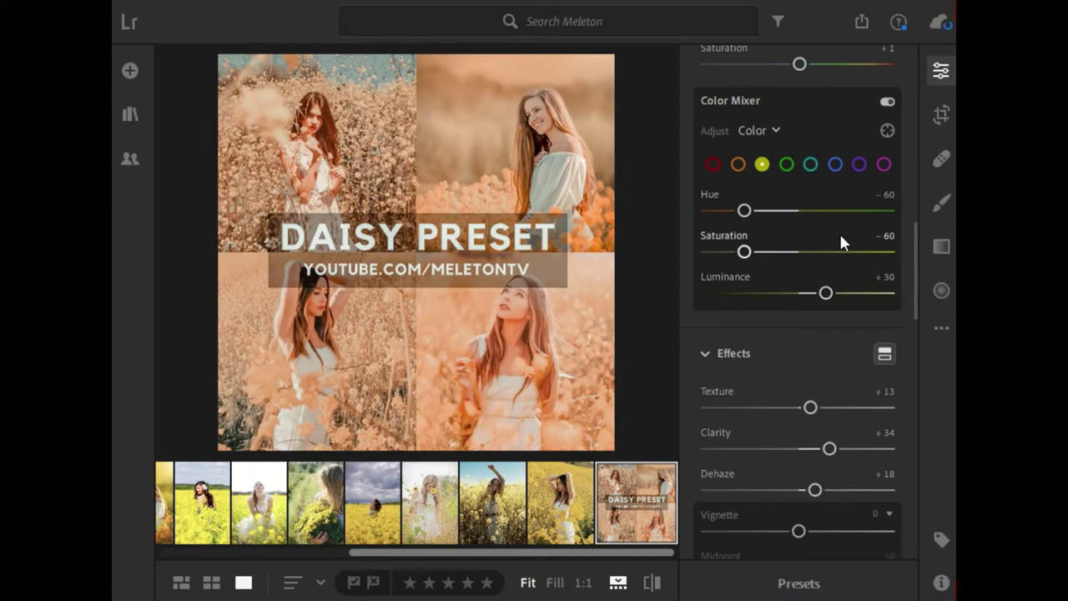
left_click(787, 165)
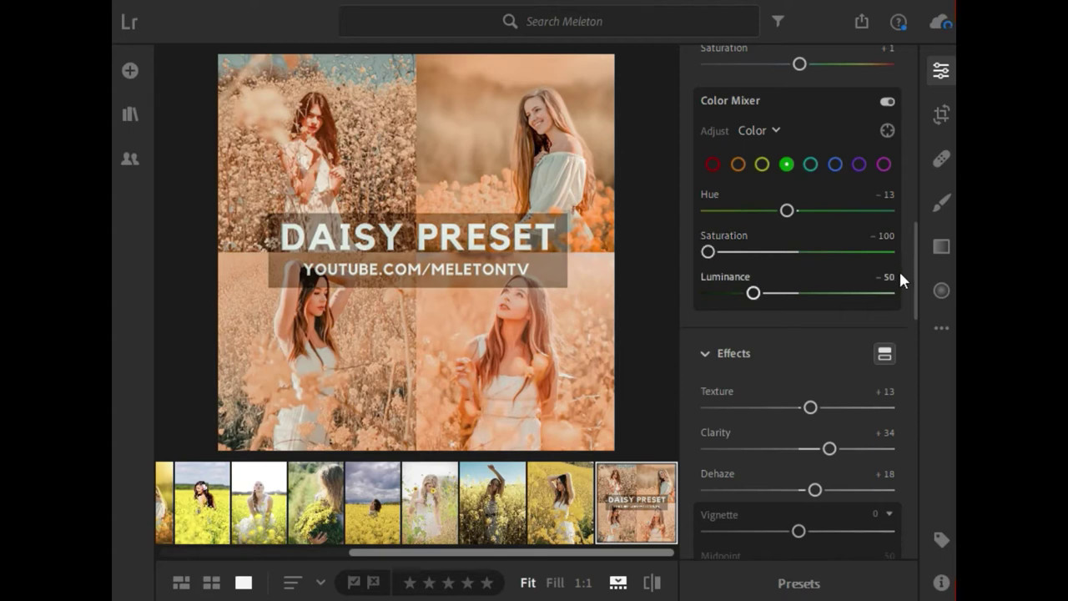
left_click(806, 164)
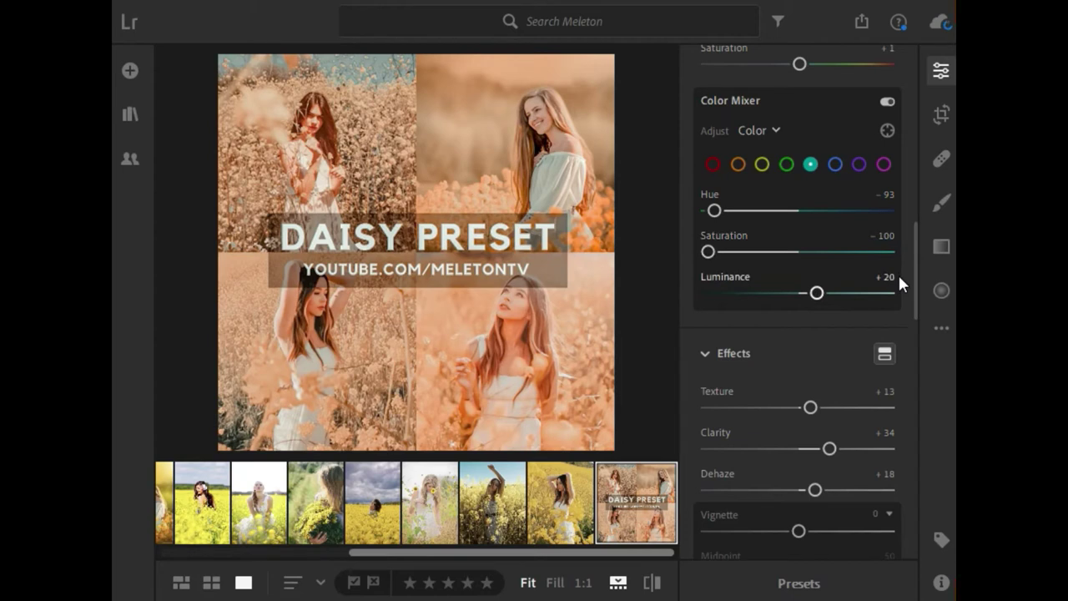
left_click(834, 165)
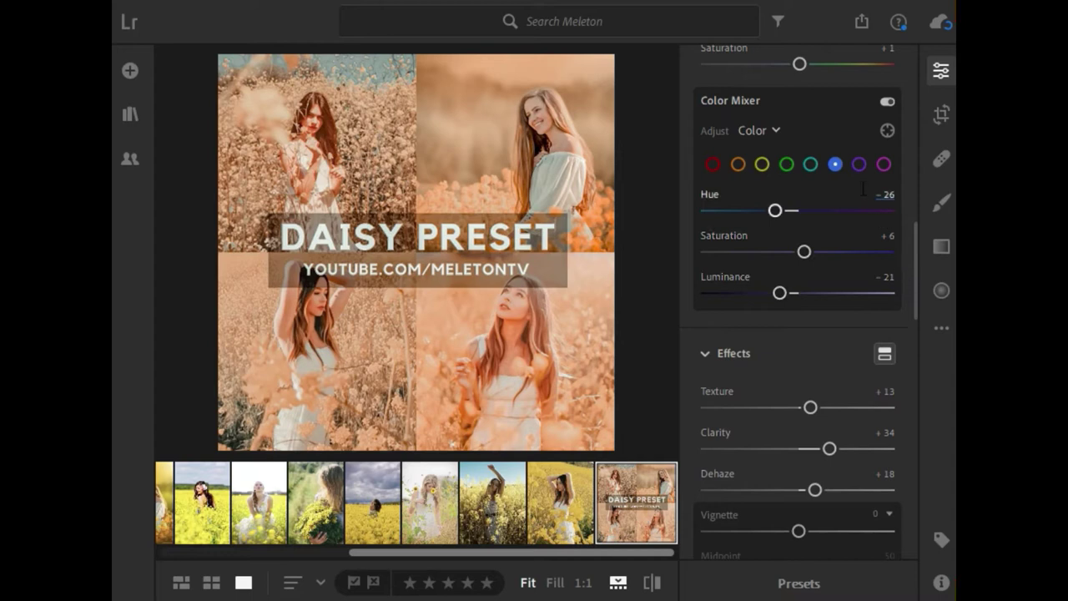
left_click(859, 163)
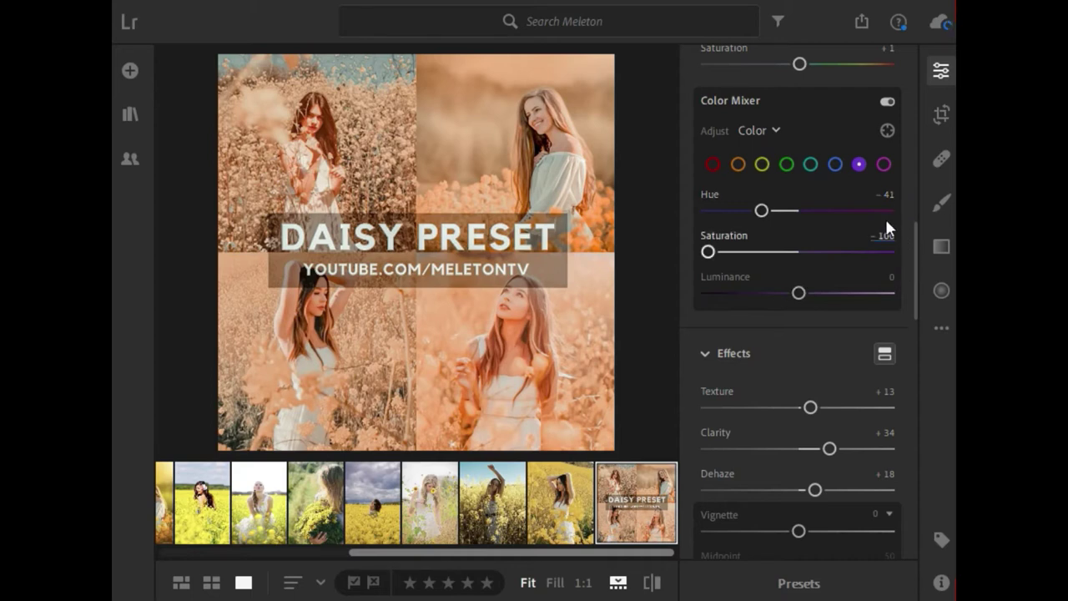
left_click(882, 165)
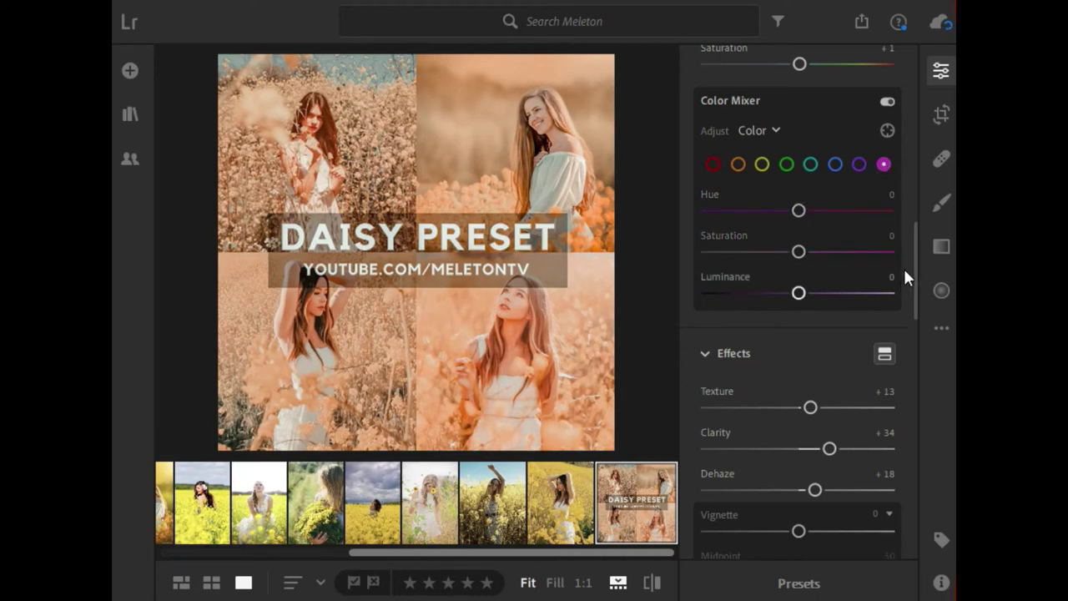
left_click_drag(916, 252, 918, 296)
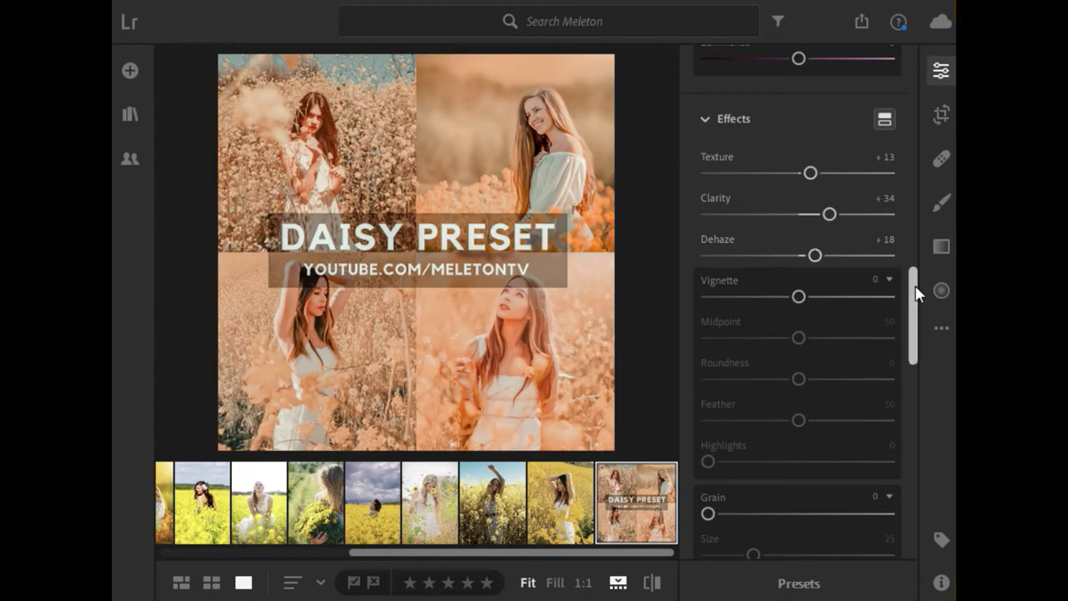
left_click_drag(916, 292, 922, 381)
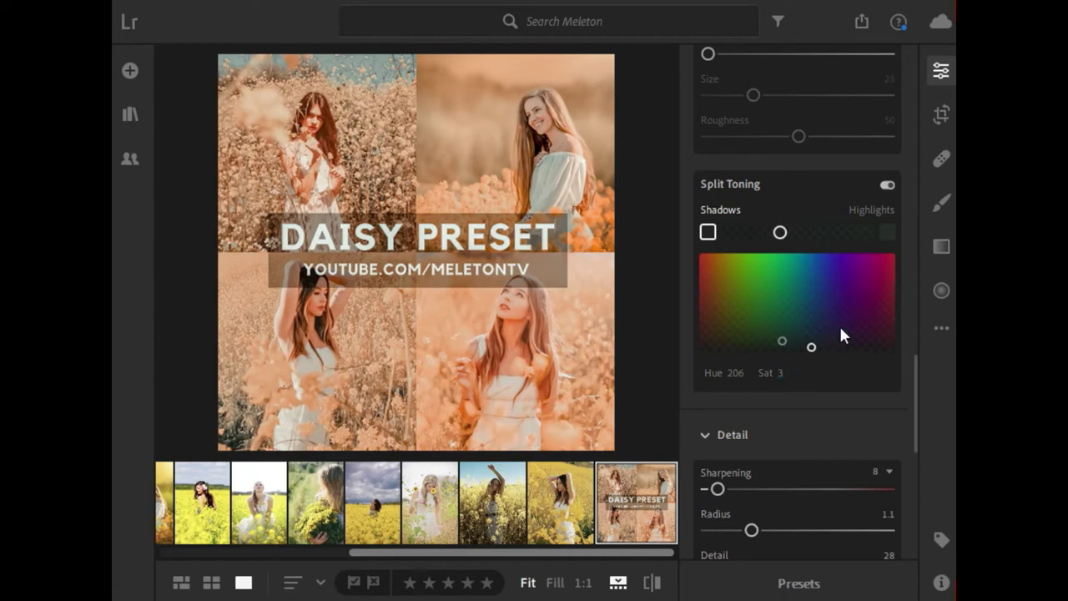
left_click_drag(915, 375, 918, 436)
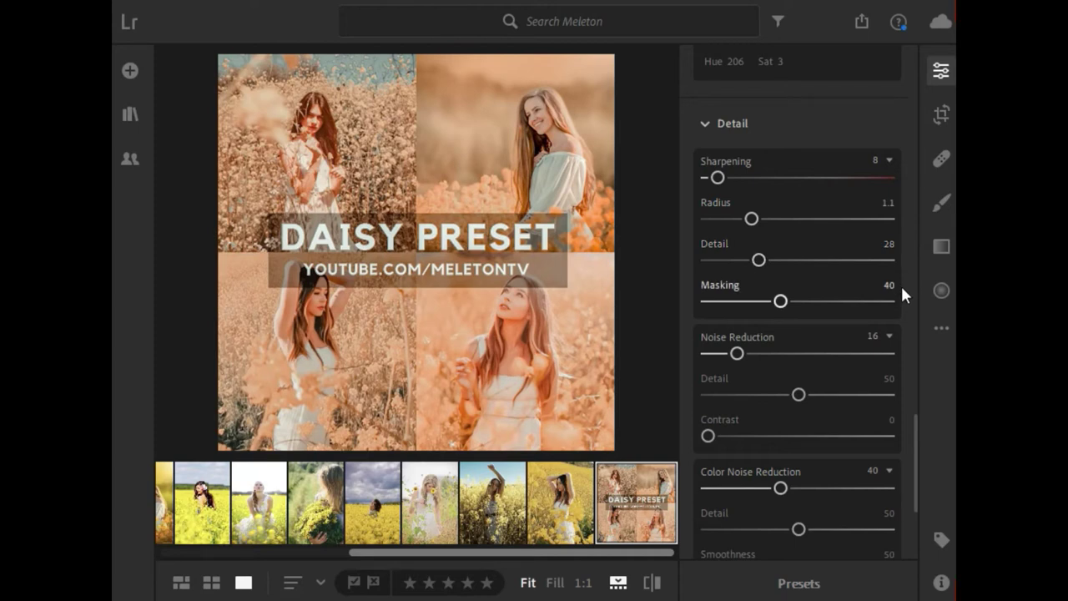
left_click(891, 337)
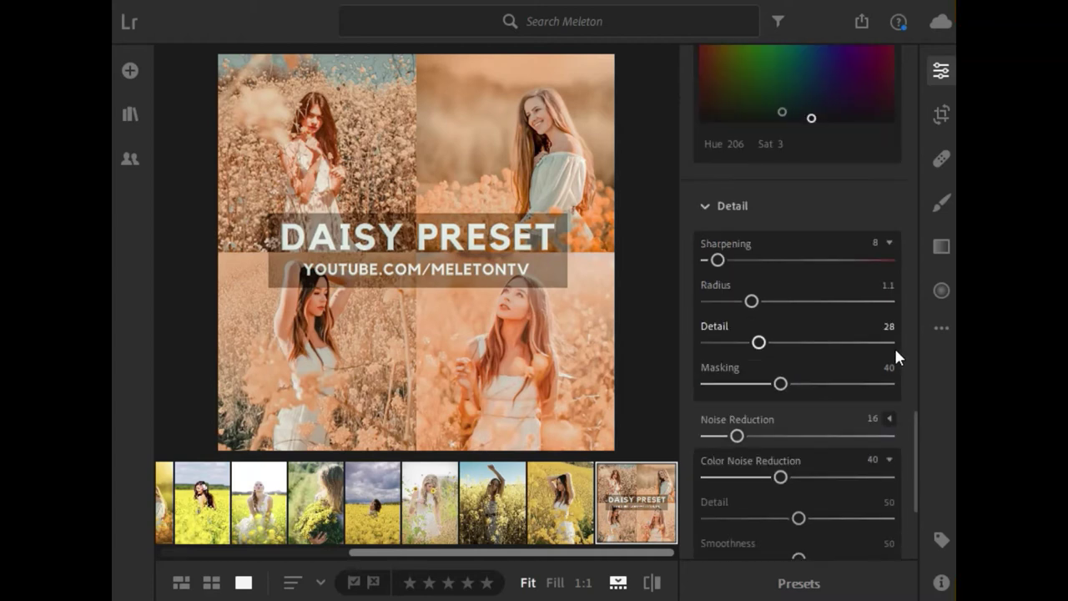
scroll(895, 351, "down", 3)
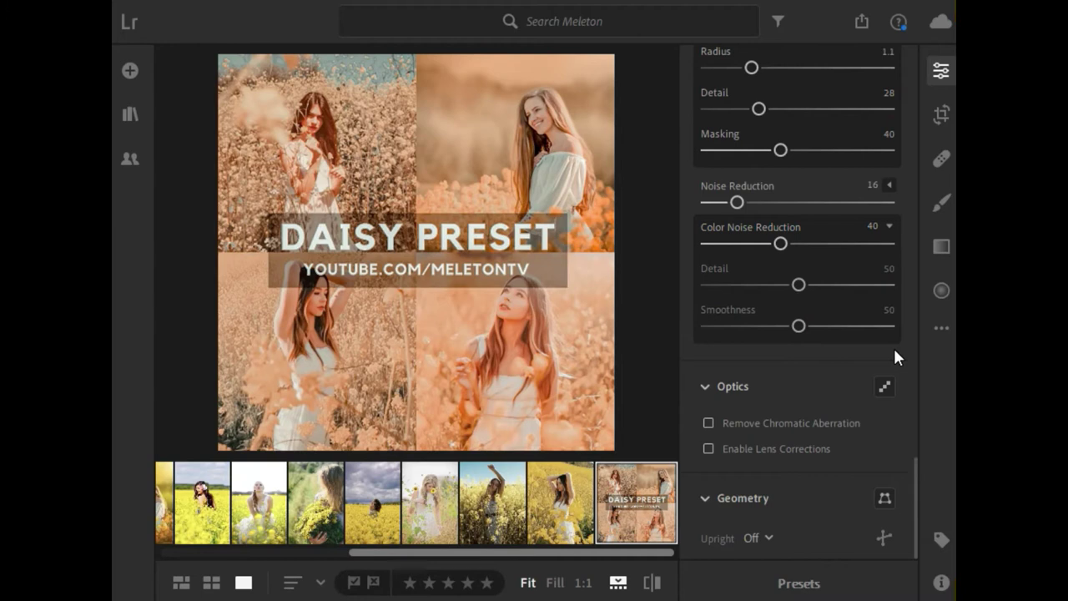
left_click(889, 184)
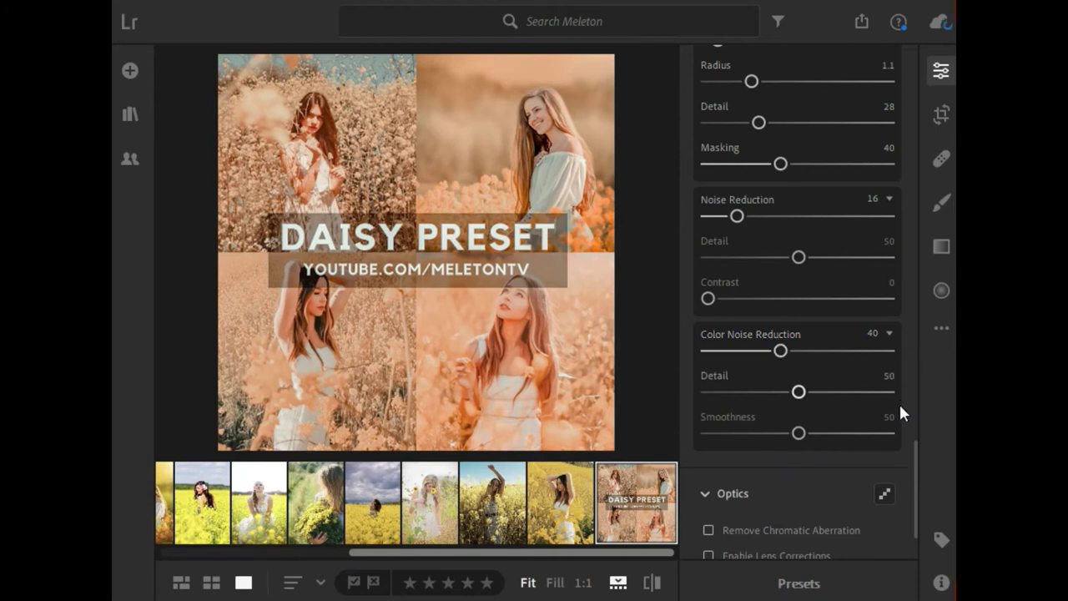
mouse_move(915, 449)
left_mouse_down()
mouse_move(913, 492)
mouse_move(909, 125)
mouse_move(898, 67)
left_mouse_up()
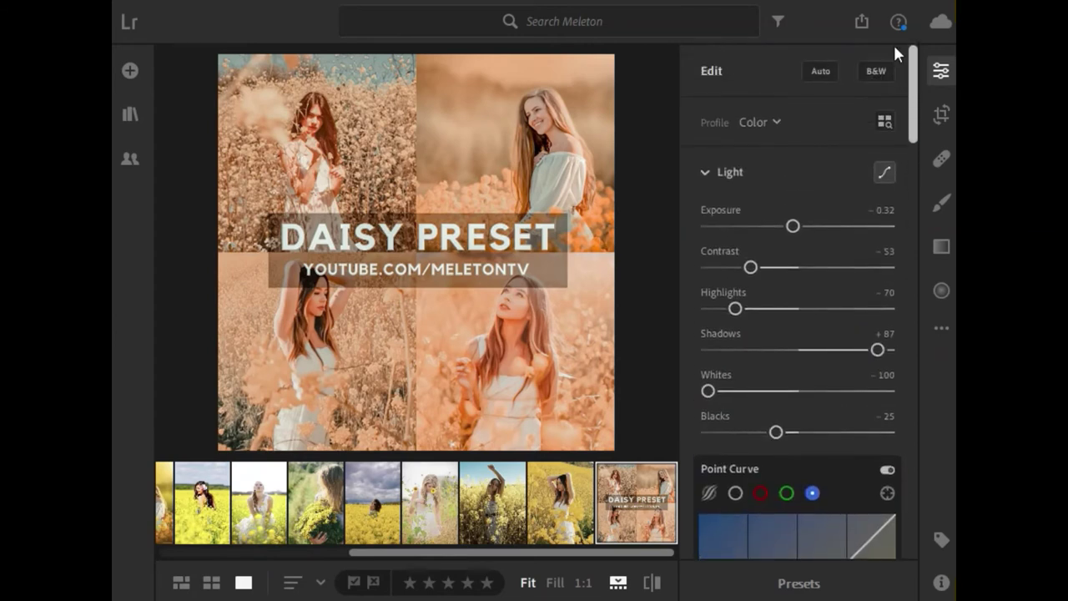
Copy the Daisy Preset collage's edit settings
left_click(566, 509)
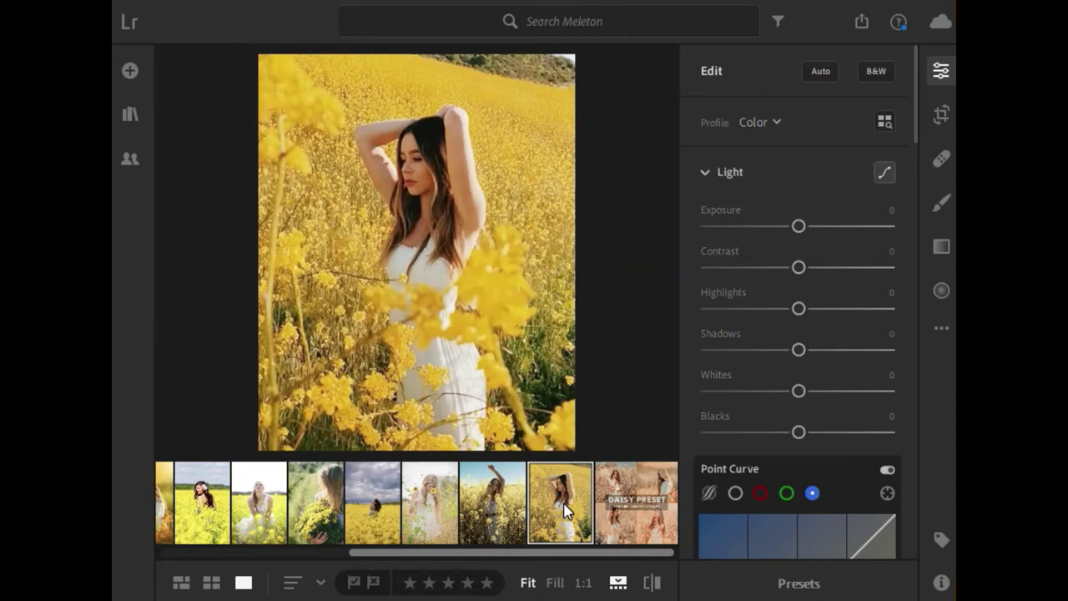
key("ctrl+v")
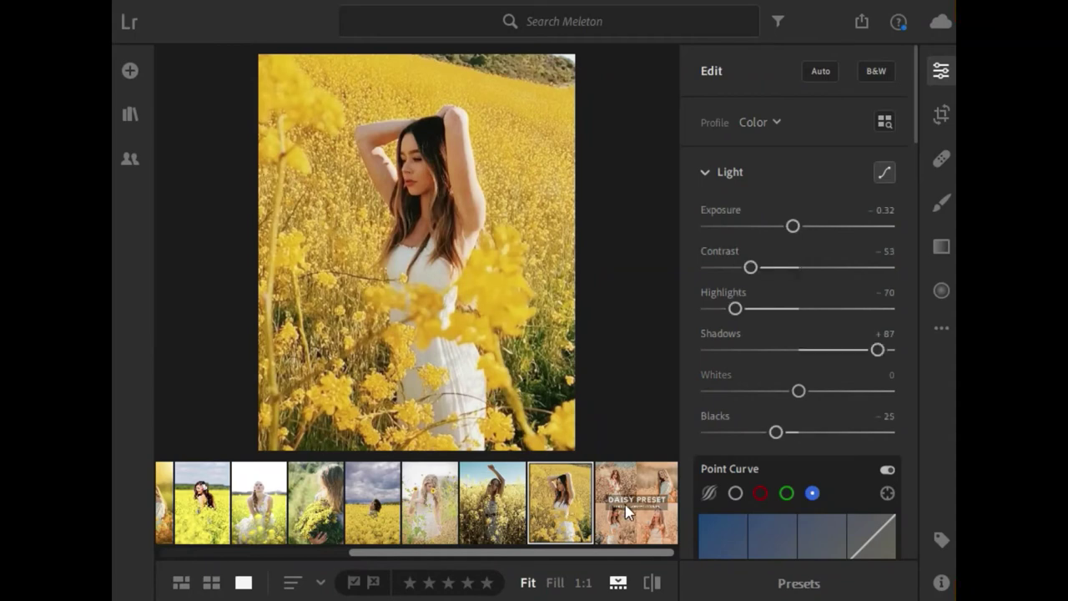
left_click(627, 511)
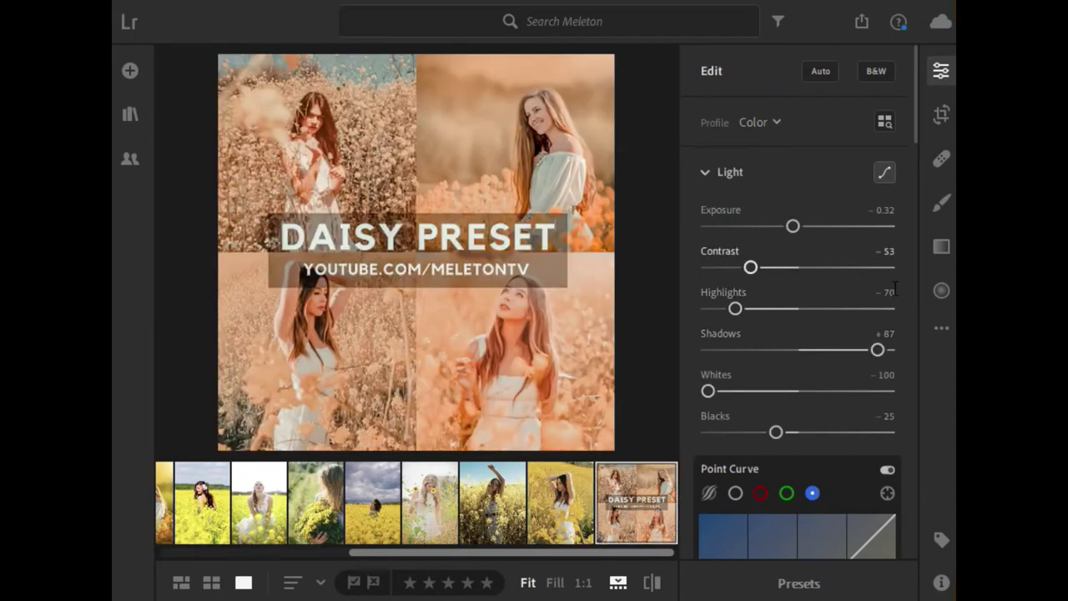
left_click(939, 328)
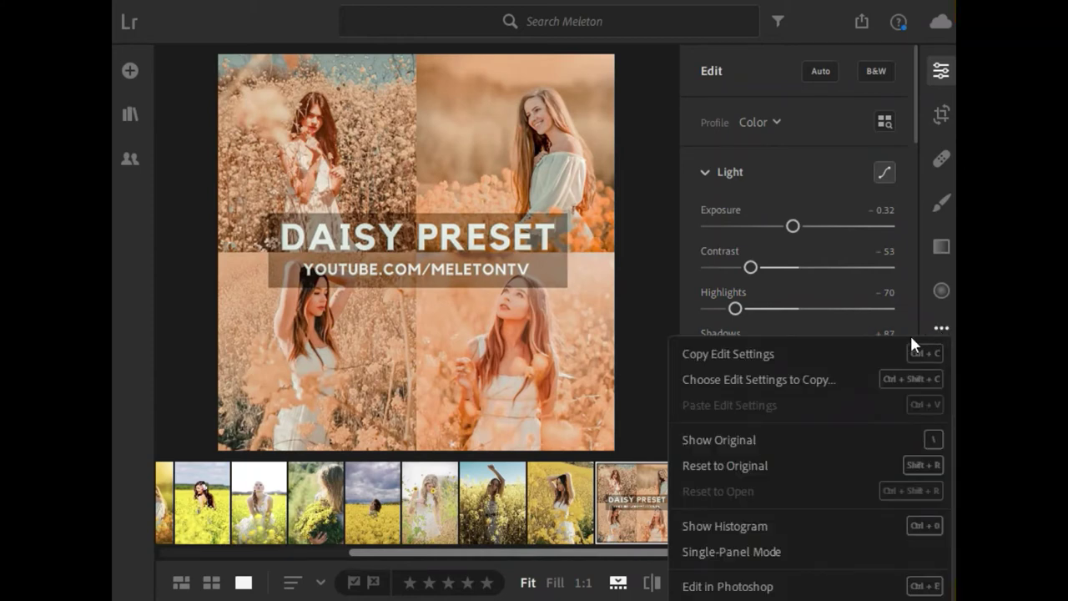
left_click(862, 357)
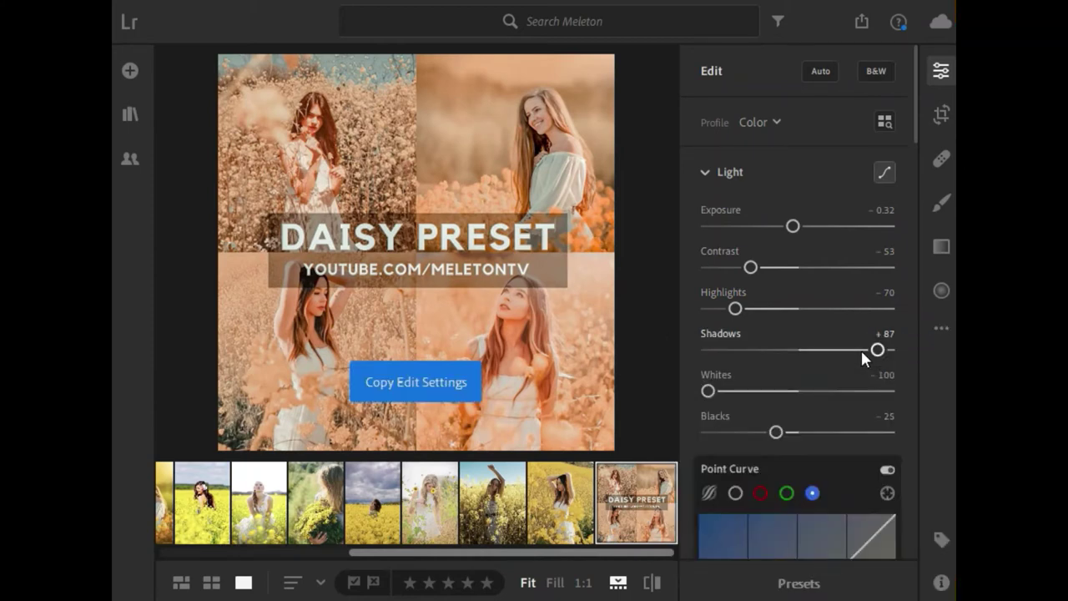
Paste the Daisy settings onto the raised-arms yellow-field photo and compare it with the original twice
left_click(551, 511)
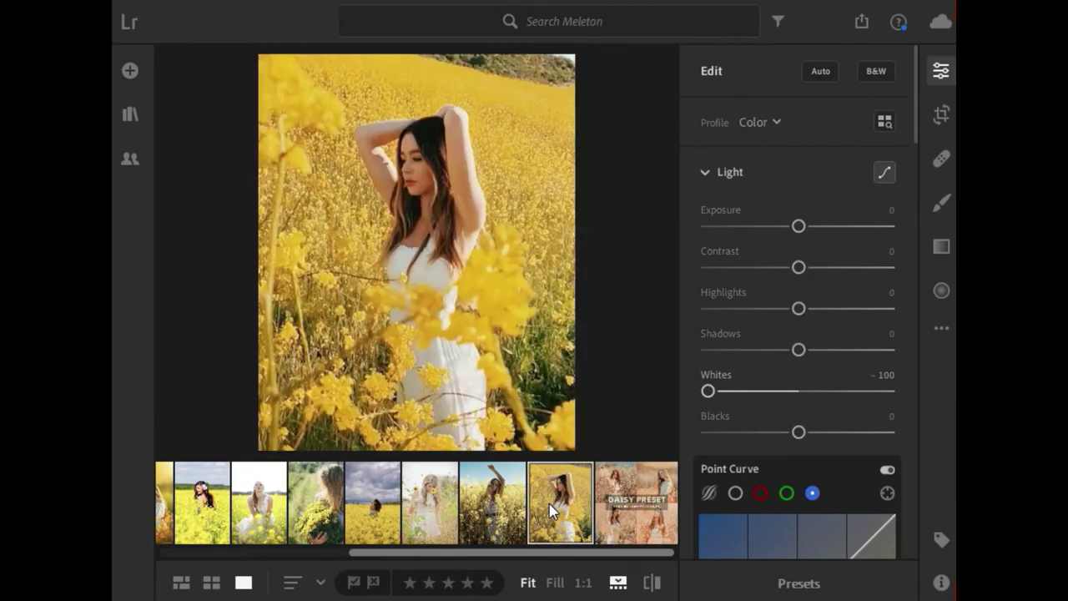
left_click(941, 327)
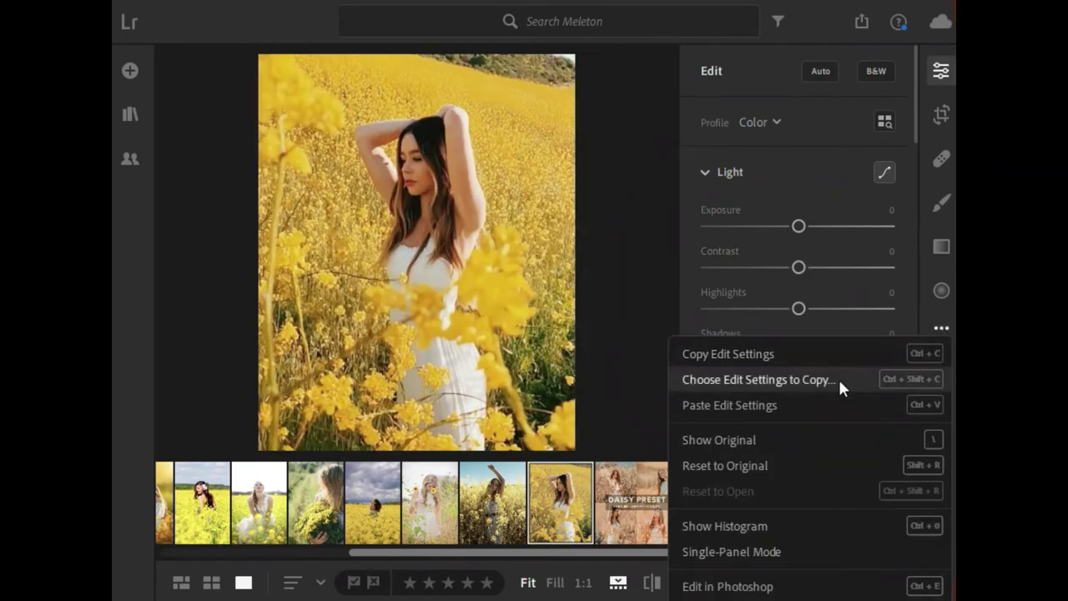
left_click(824, 404)
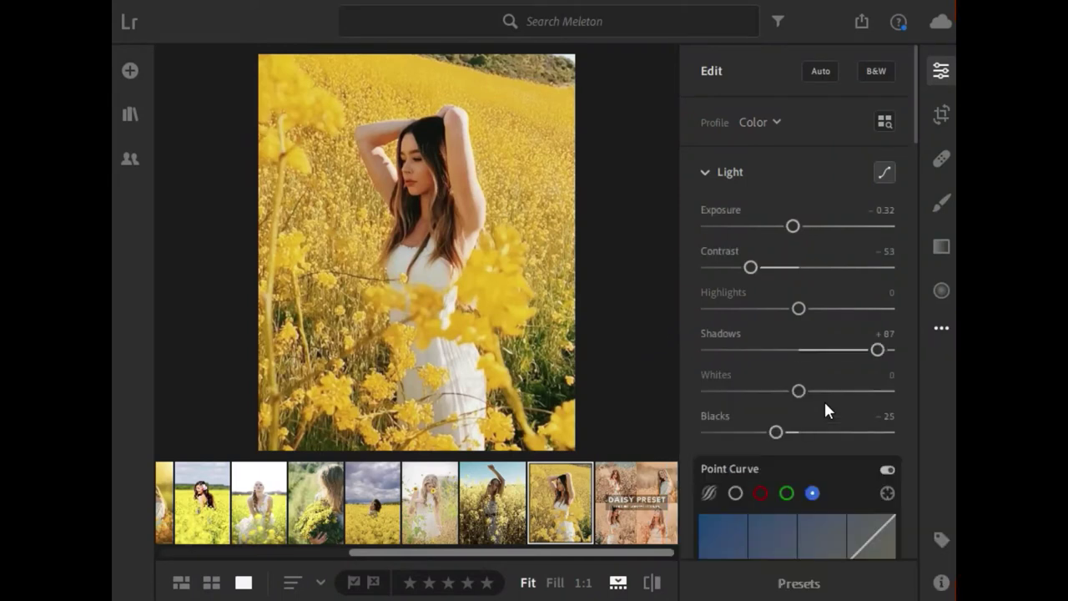
left_click(652, 583)
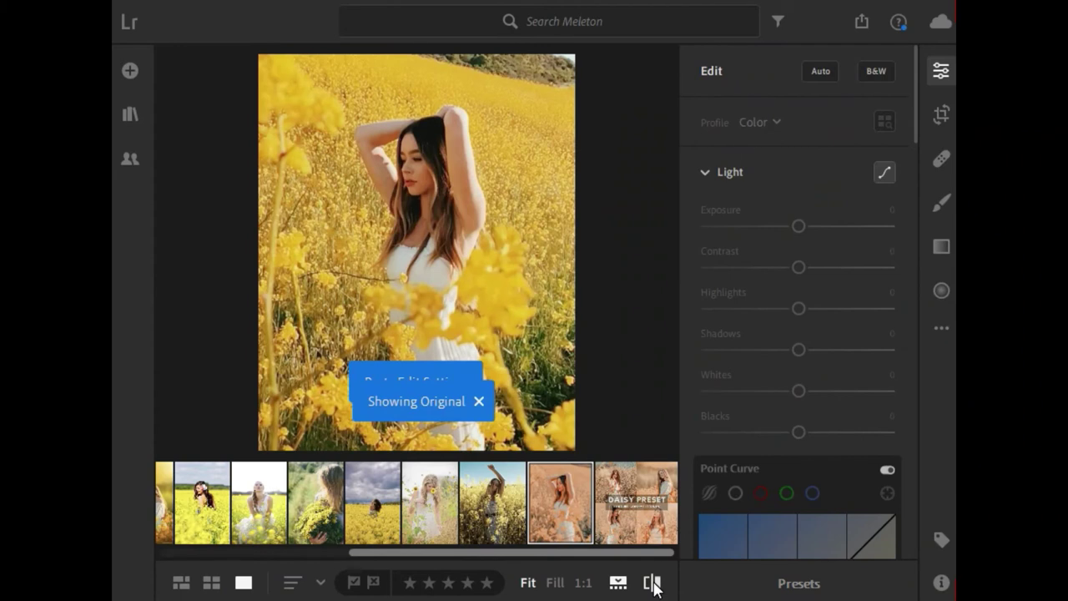
left_click(651, 583)
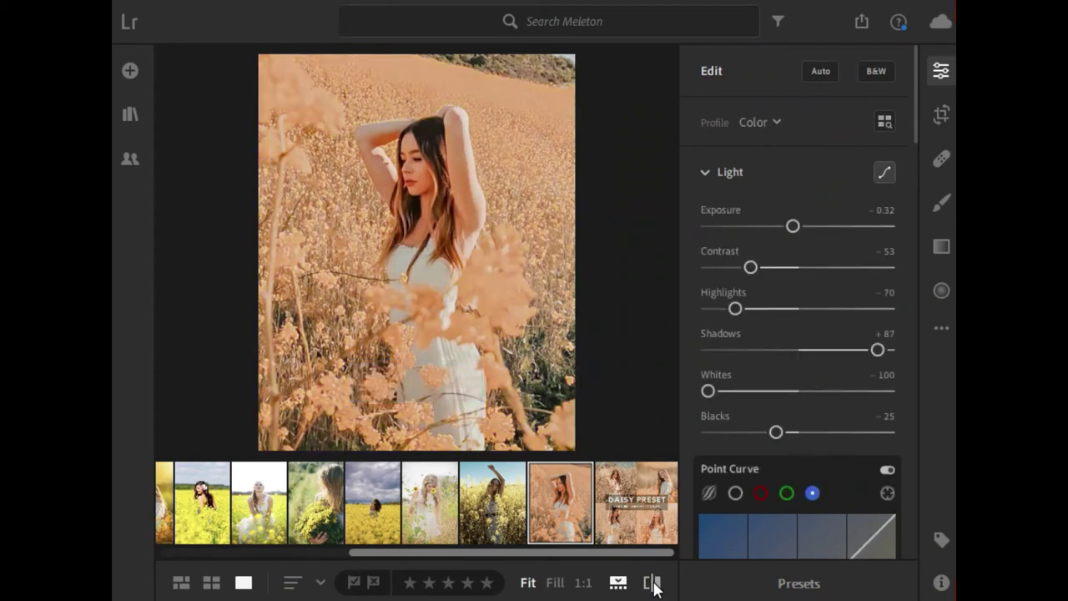
left_click(651, 583)
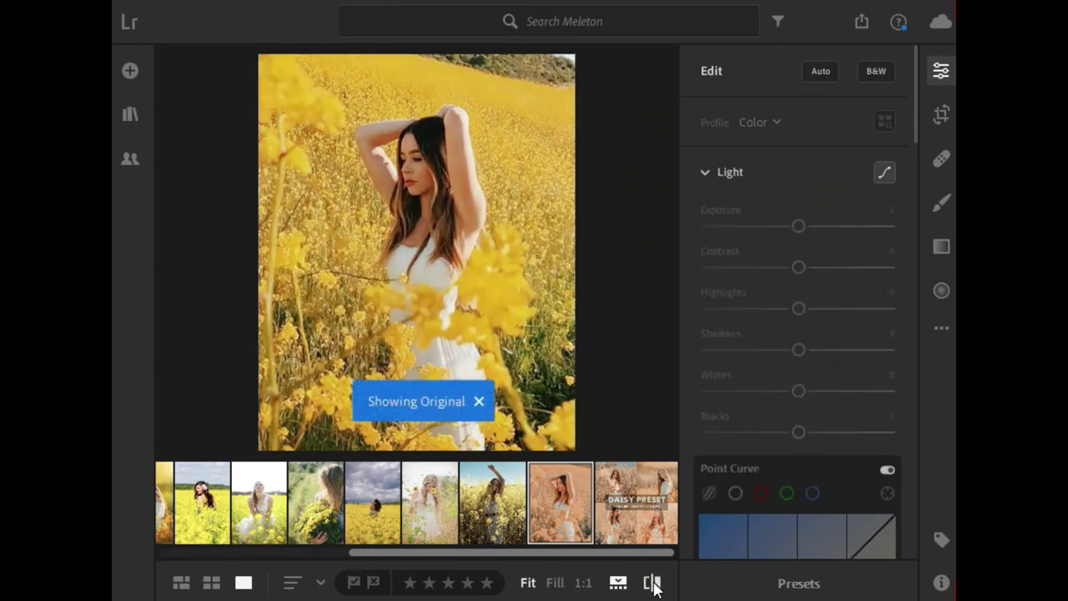
left_click(651, 584)
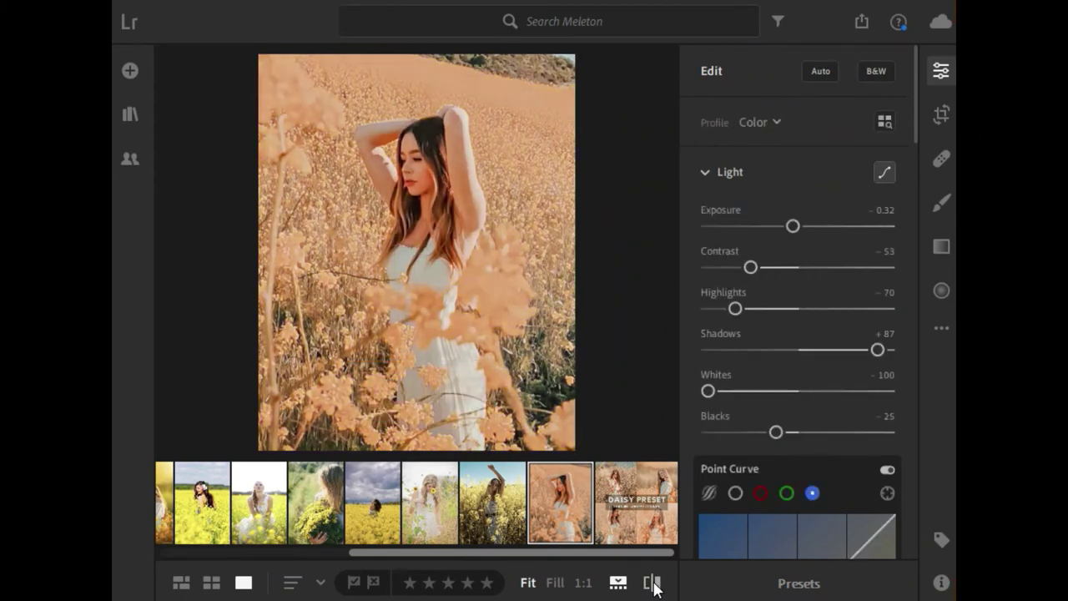
Paste the Daisy settings onto the gingham-dress flower-field photo and compare it before/after twice
left_click(503, 518)
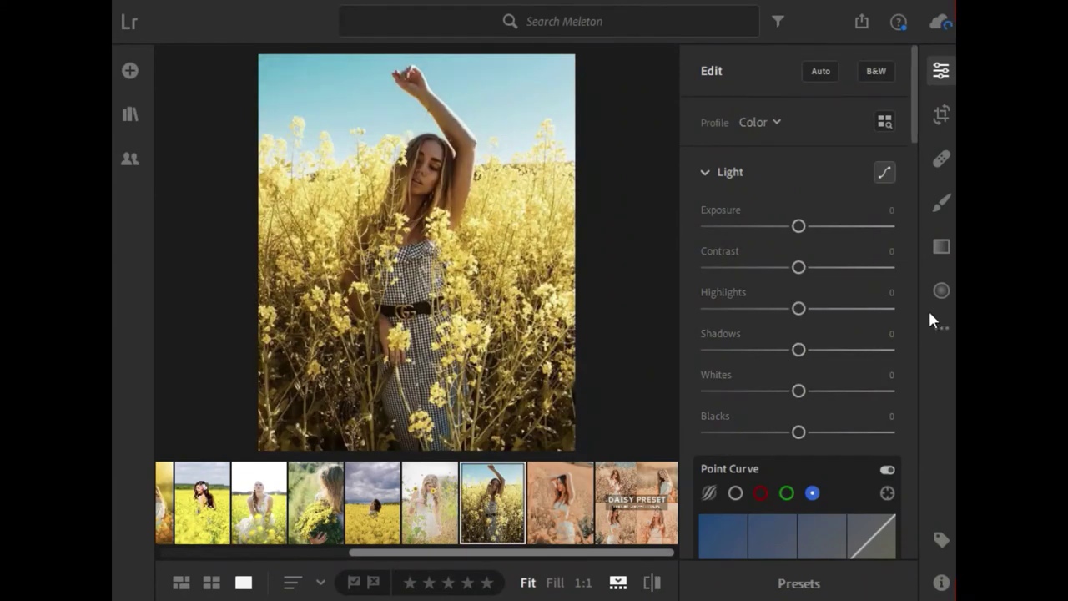
left_click(940, 330)
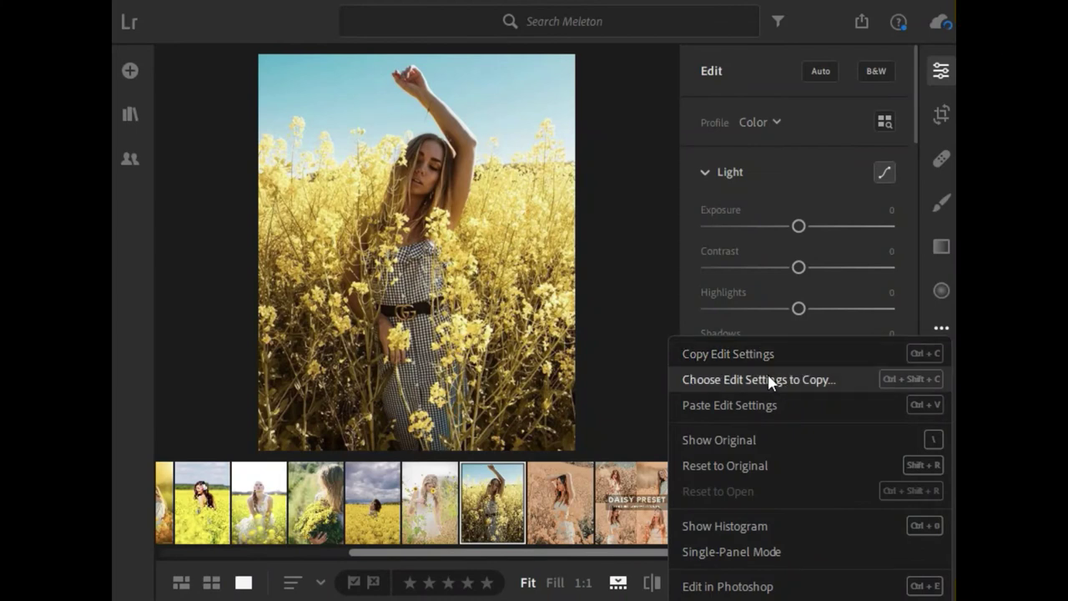
left_click(765, 404)
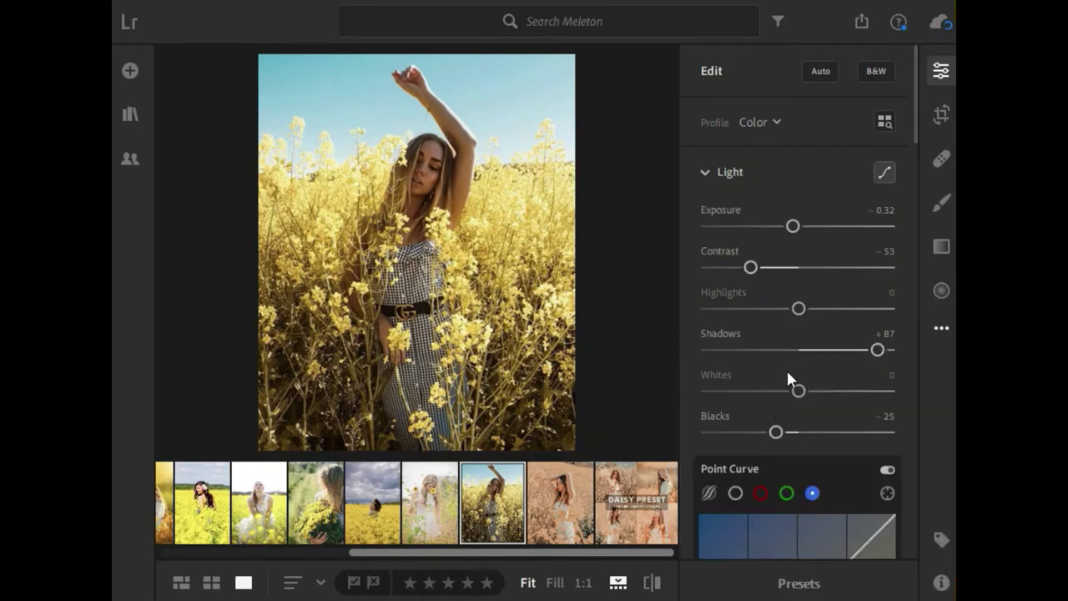
left_click(658, 588)
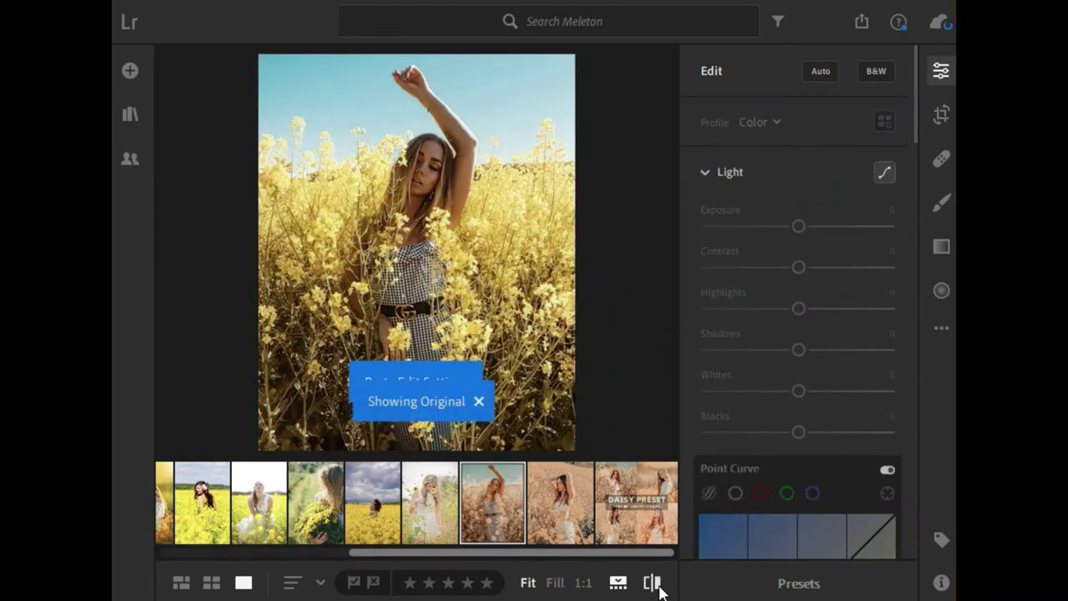
left_click(658, 588)
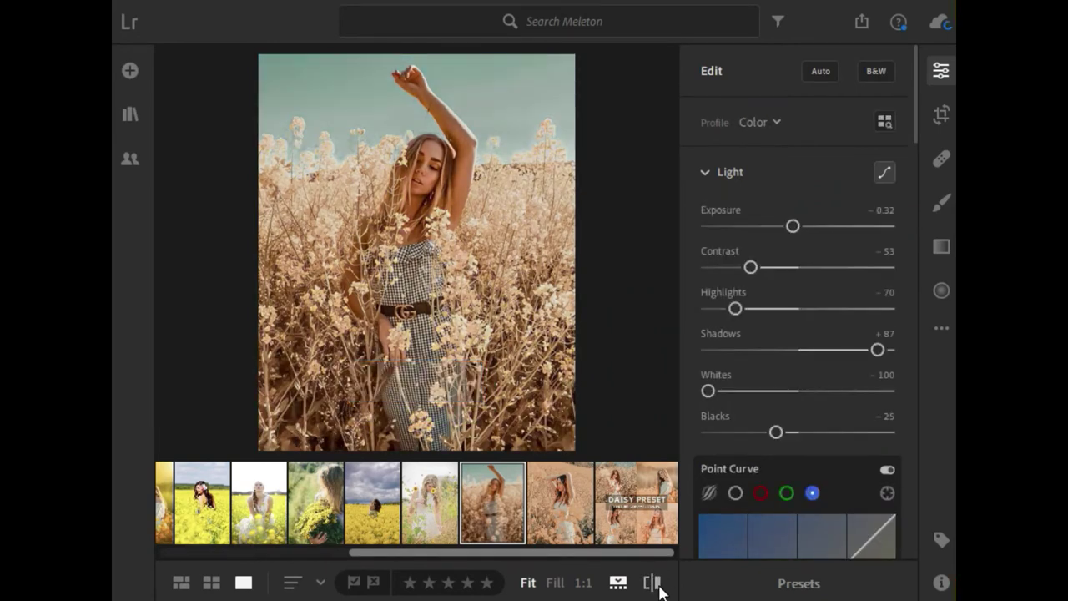
left_click(658, 589)
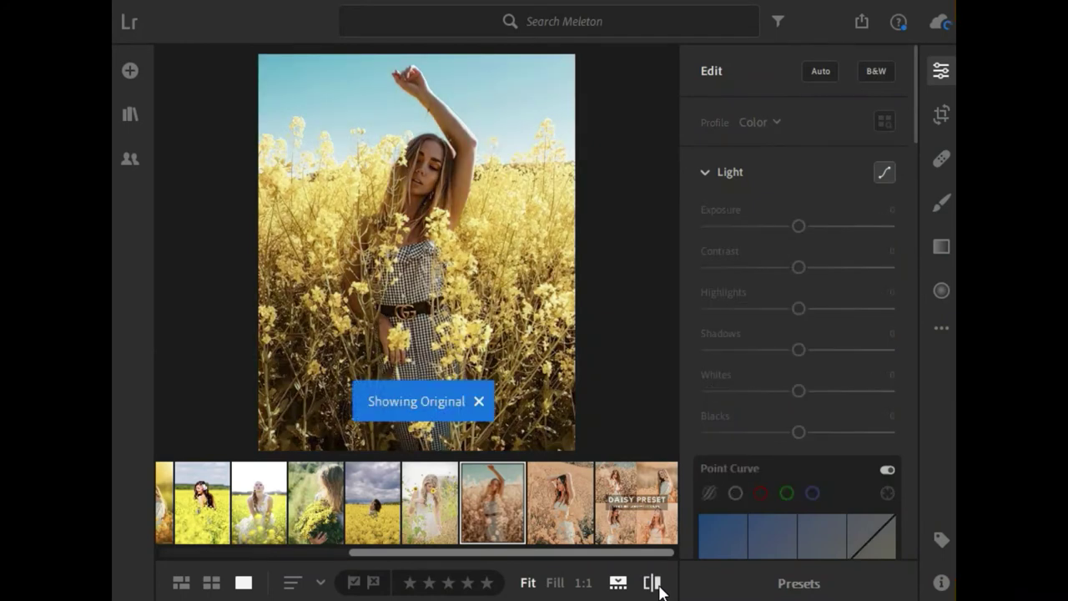
left_click(658, 588)
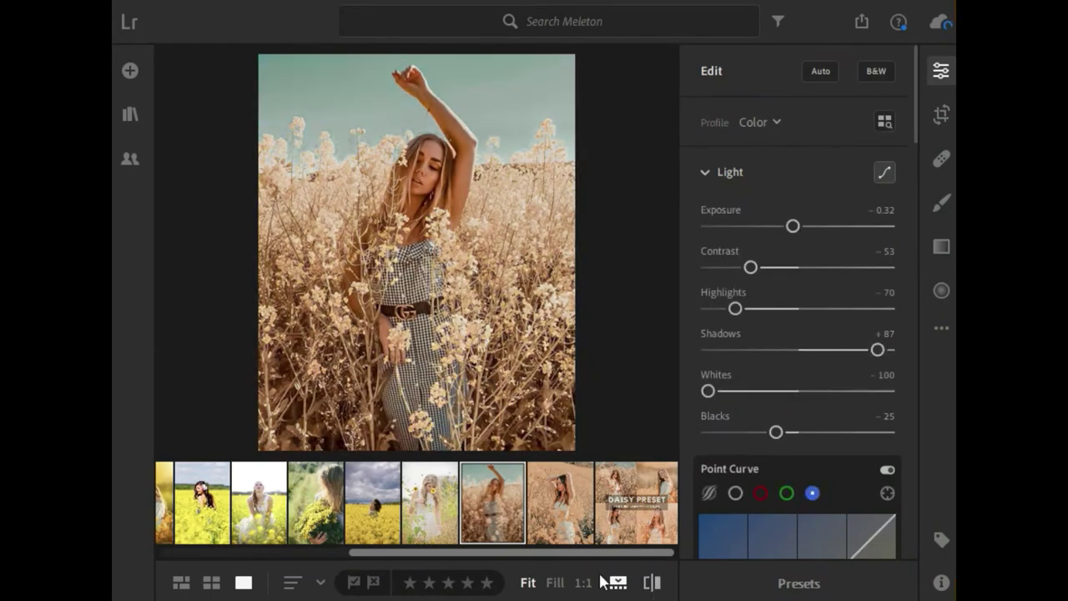
Paste the Daisy settings onto the sunflower photo and compare it with its original
left_click(437, 513)
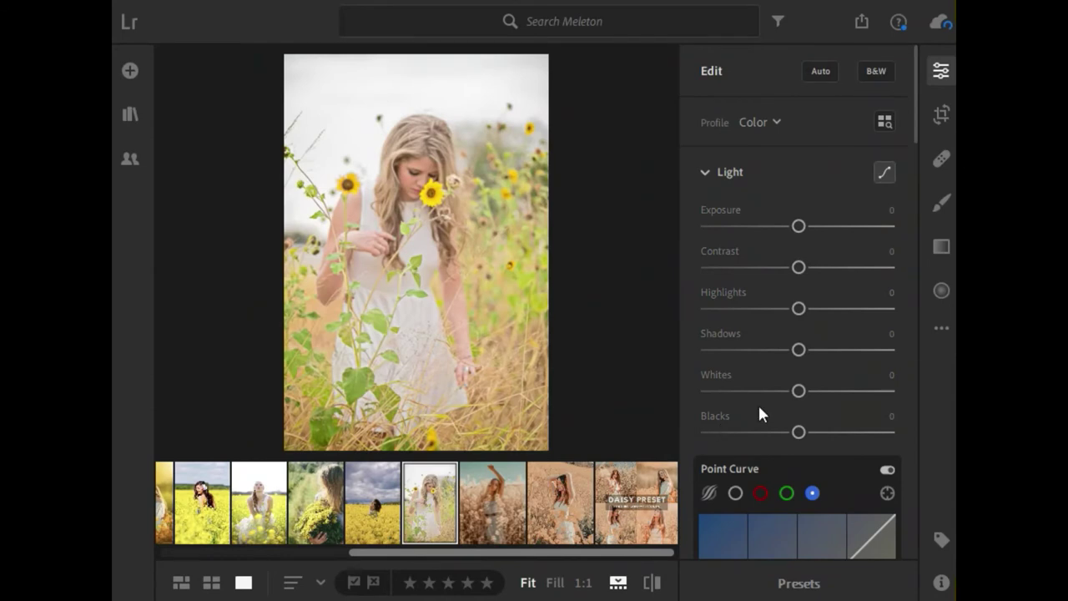
left_click(945, 330)
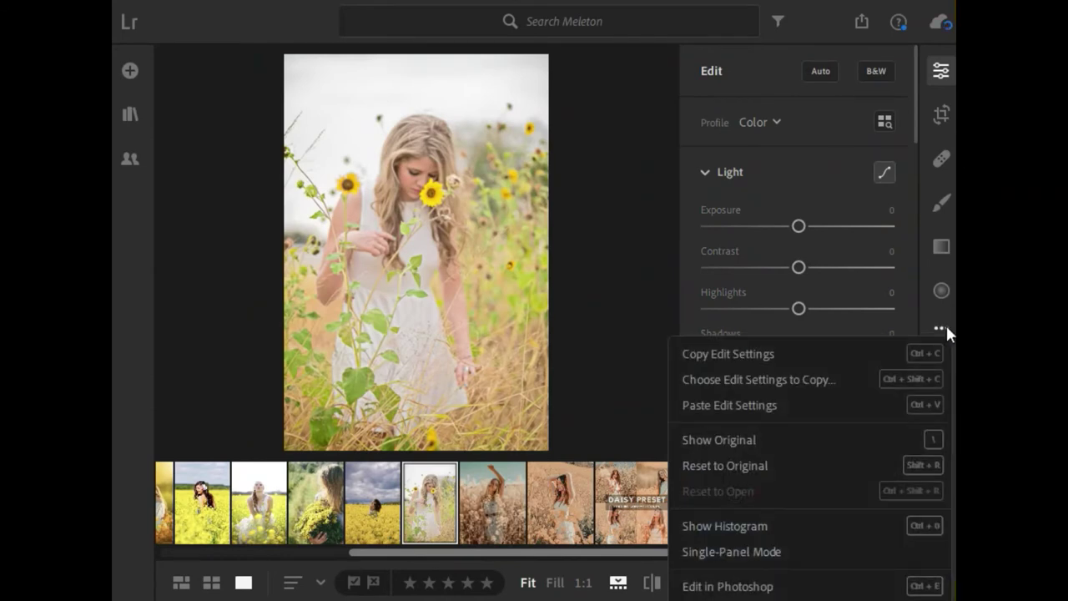
left_click(800, 406)
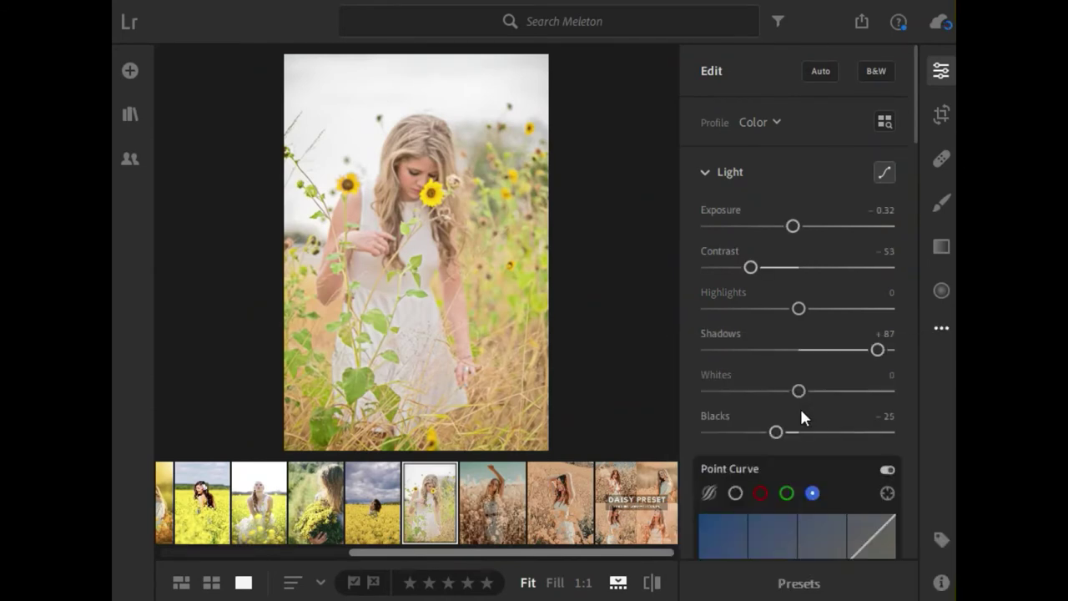
left_click(655, 583)
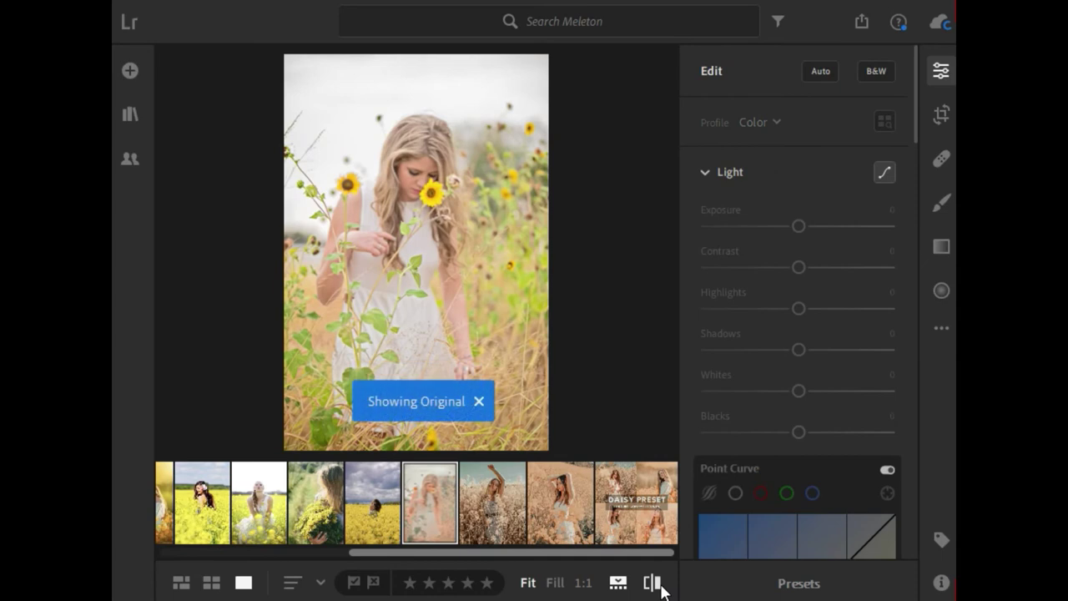
left_click(656, 585)
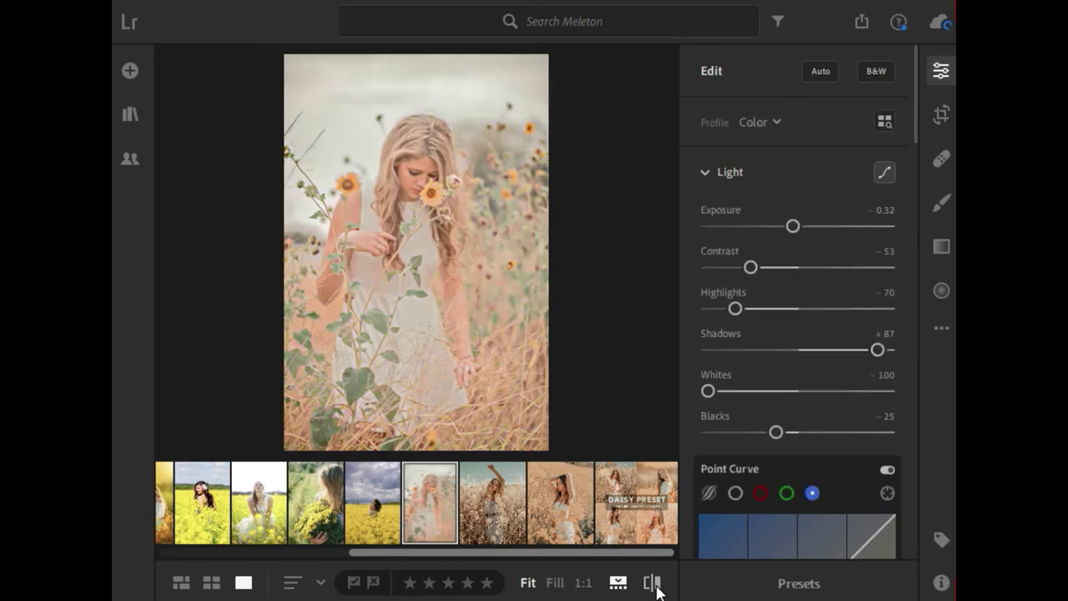
left_click(655, 584)
Paste the Daisy settings onto the cloudy-sky yellow-field photo and compare it before/after twice
left_click(373, 524)
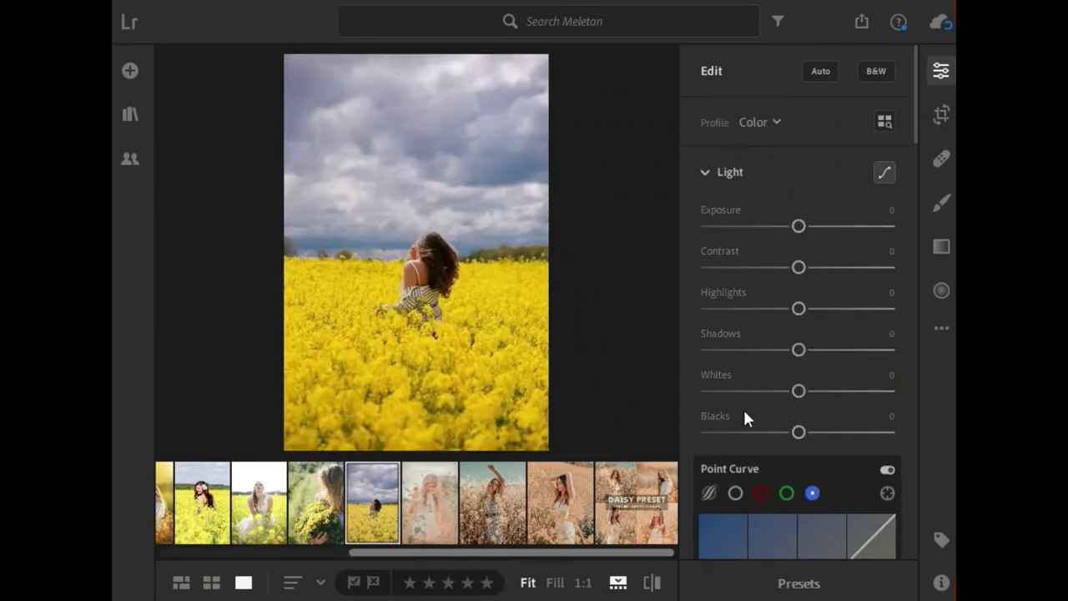
left_click(936, 330)
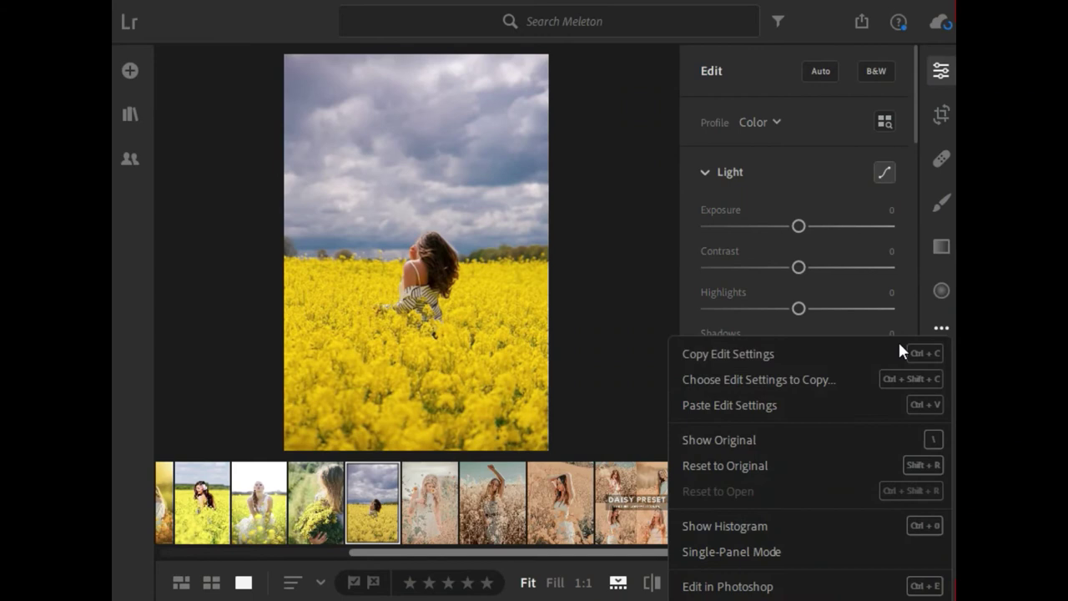
left_click(772, 404)
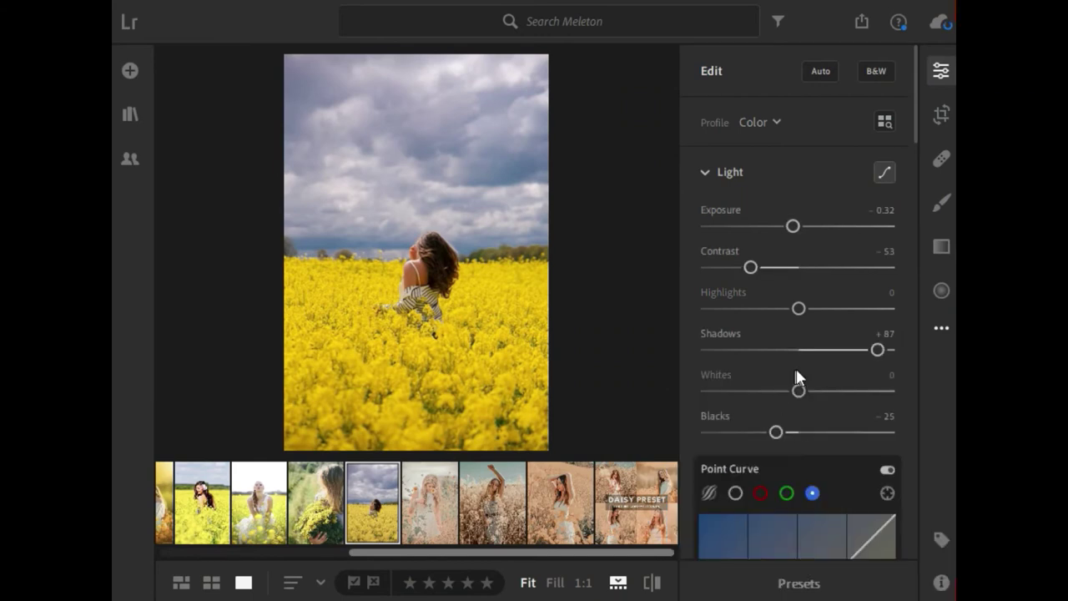
left_click(651, 583)
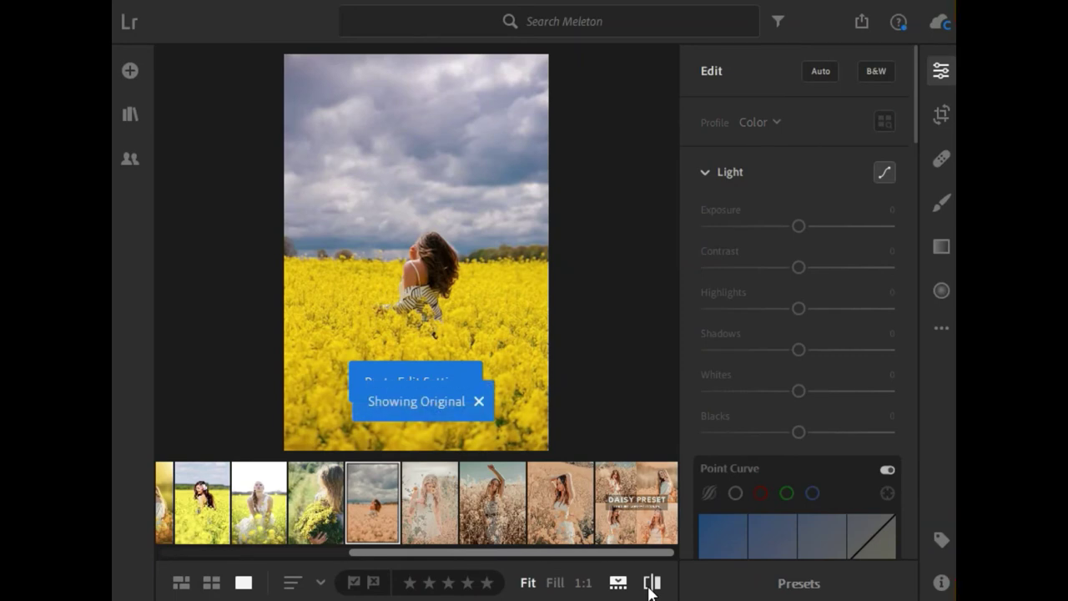
left_click(651, 583)
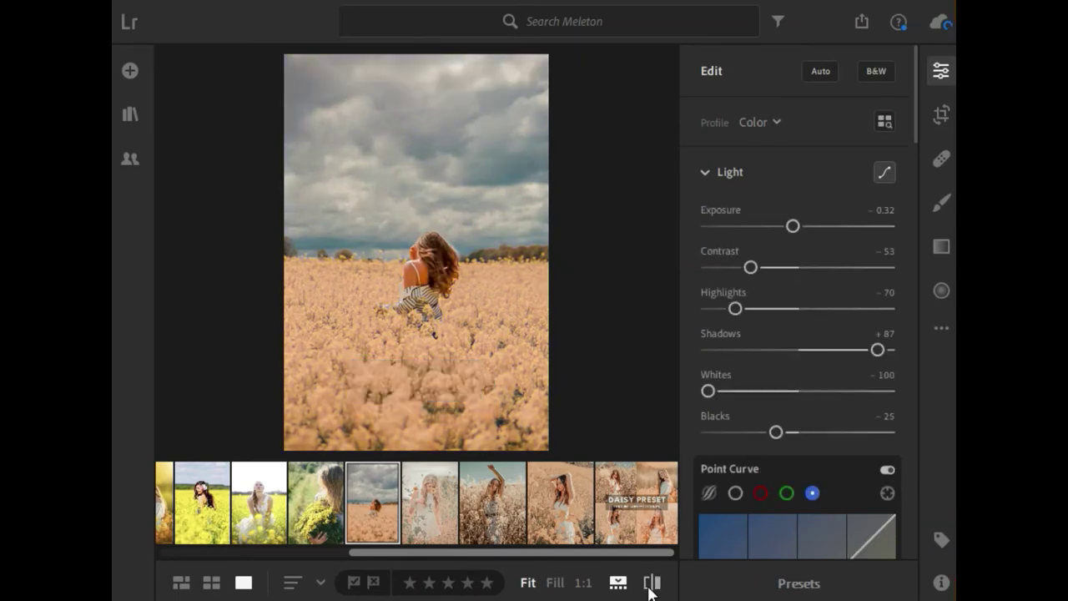
left_click(652, 583)
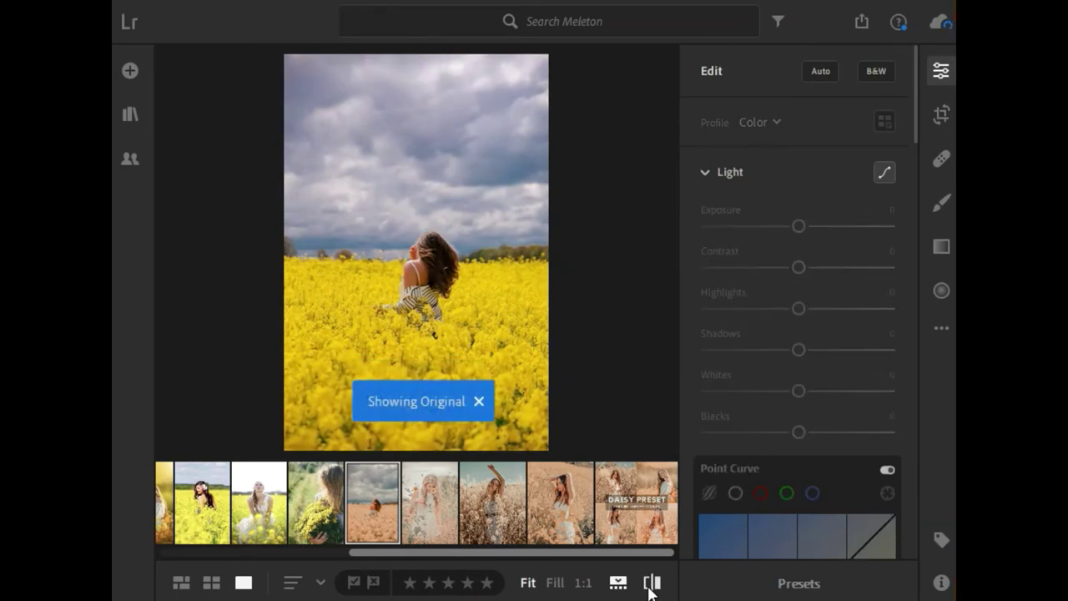
left_click(651, 583)
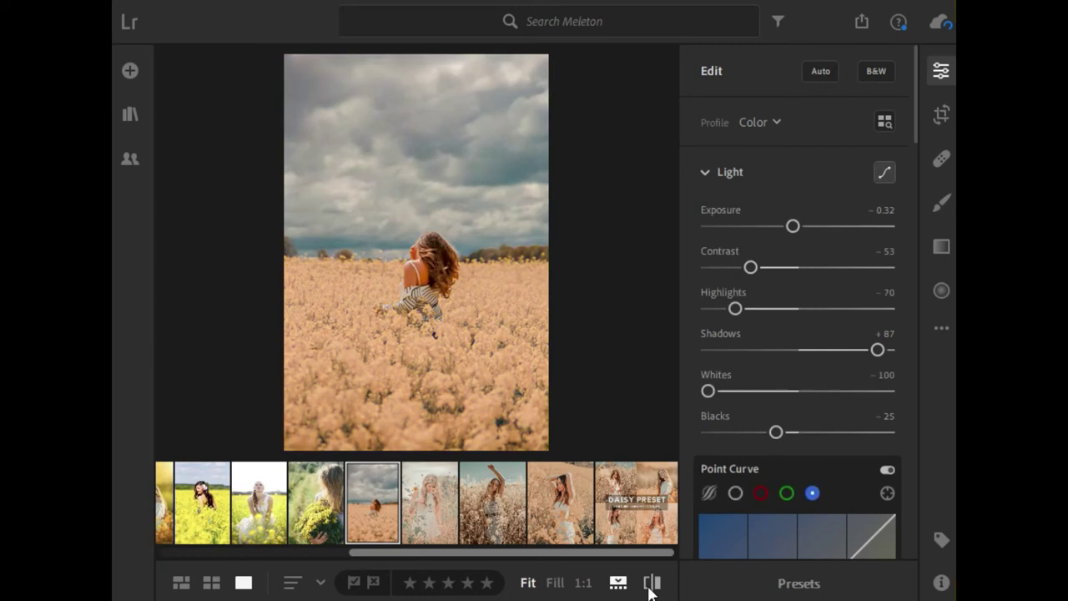
Paste the Daisy settings onto the girl-holding-yellow-bouquet photo and compare it before/after twice
left_click(306, 500)
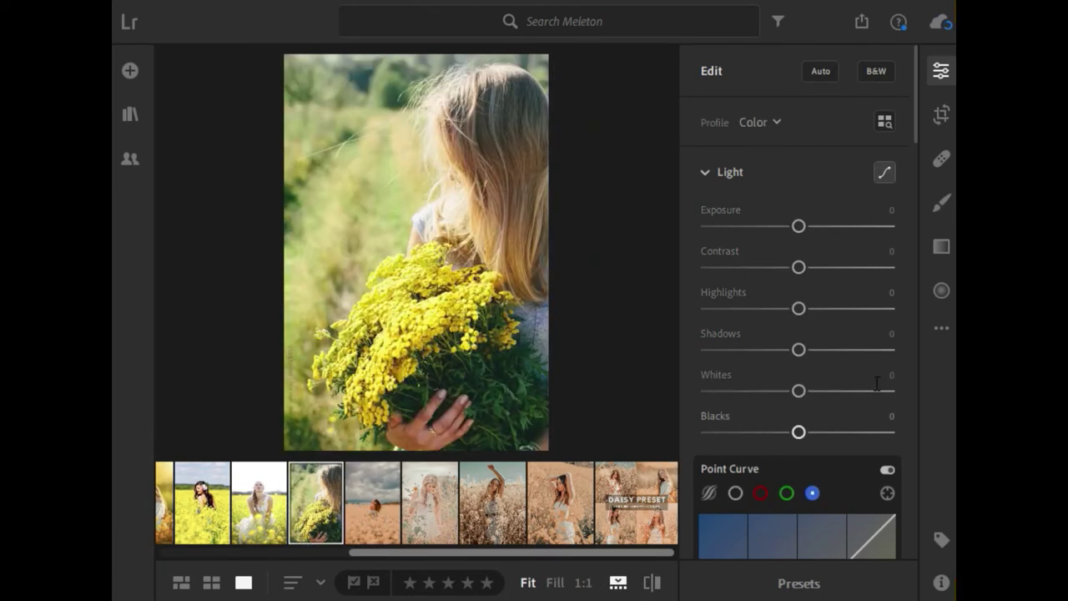
left_click(939, 328)
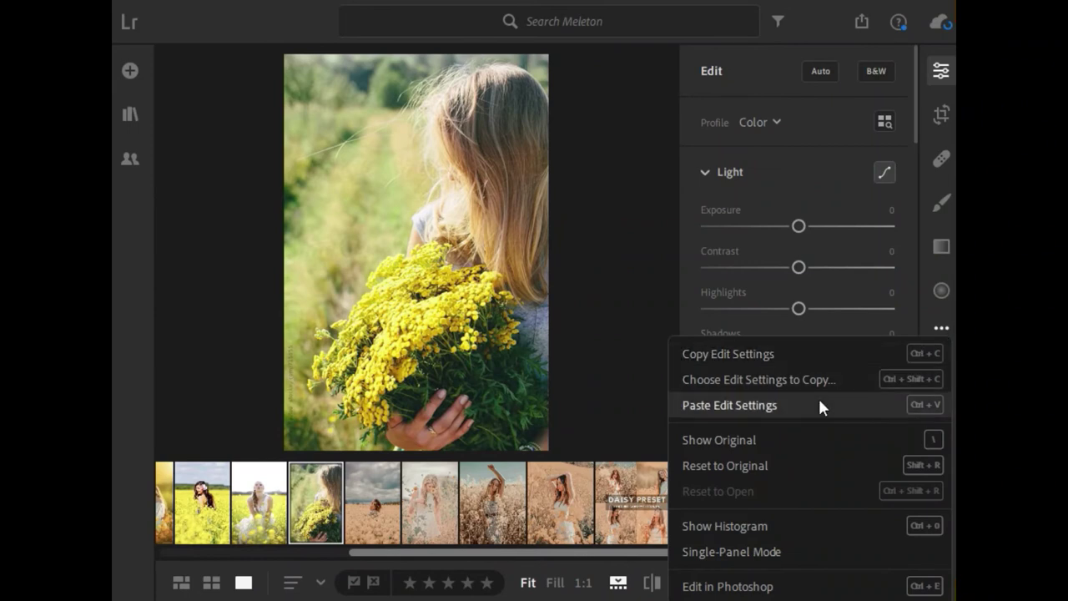
left_click(768, 405)
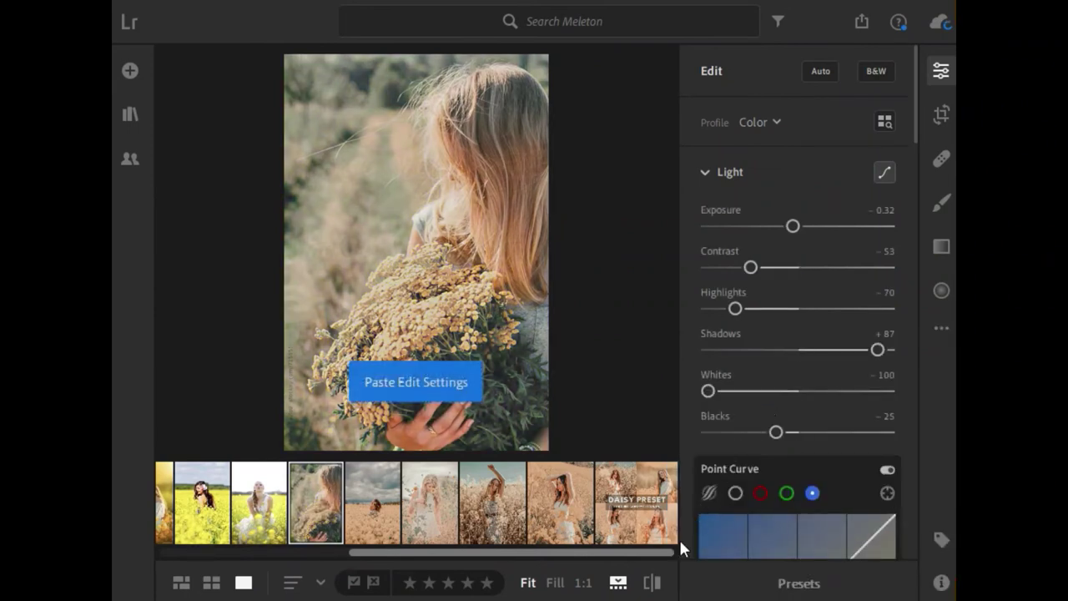
left_click(652, 581)
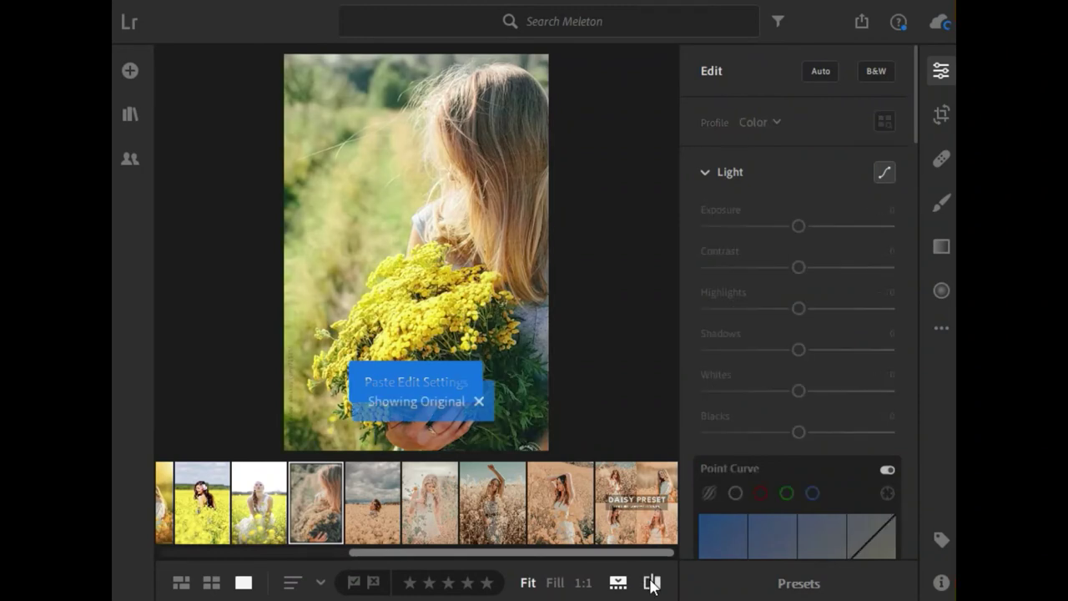
left_click(652, 582)
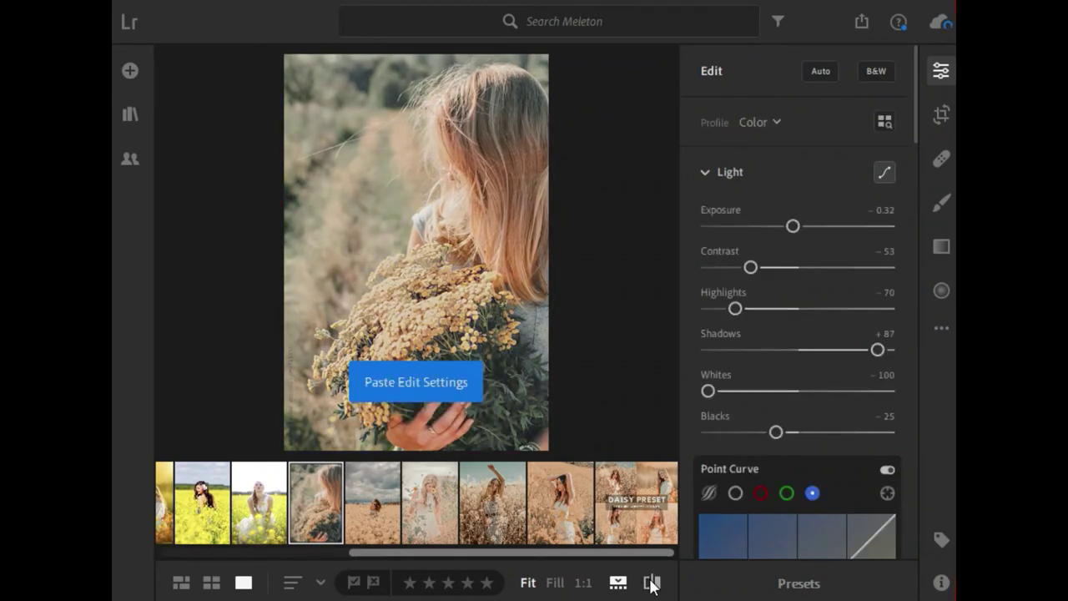
left_click(651, 581)
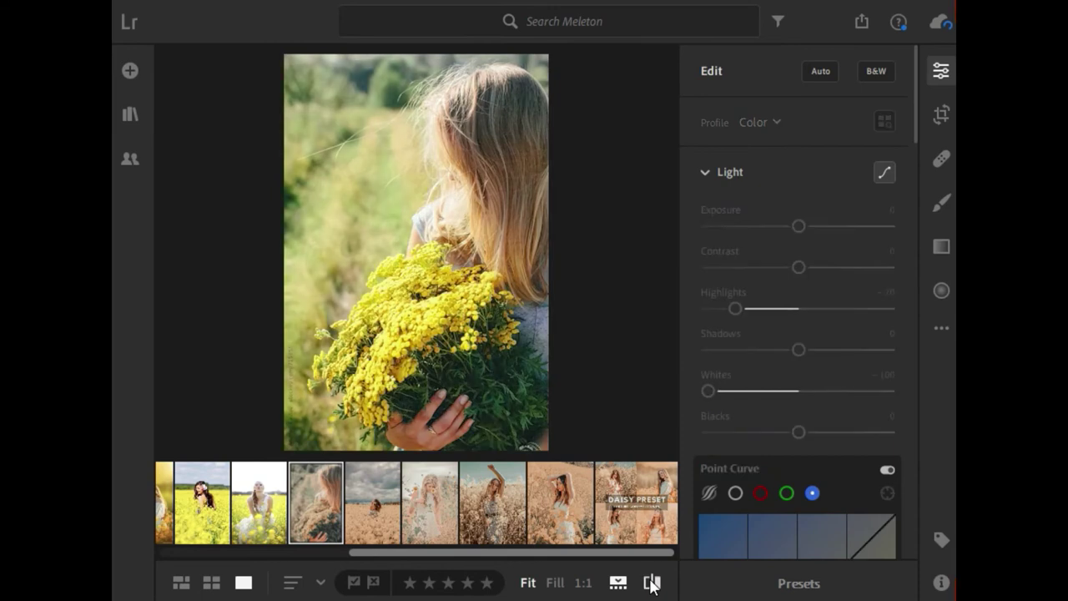
left_click(651, 581)
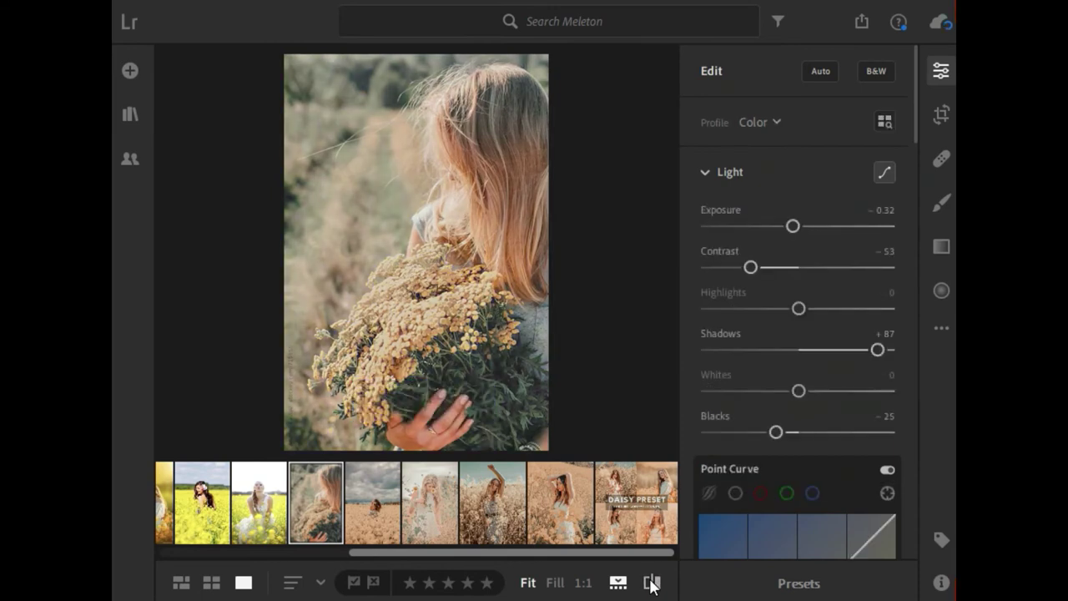
Paste the Daisy settings onto the kneeling white-dress photo and compare it before/after twice
left_click(265, 514)
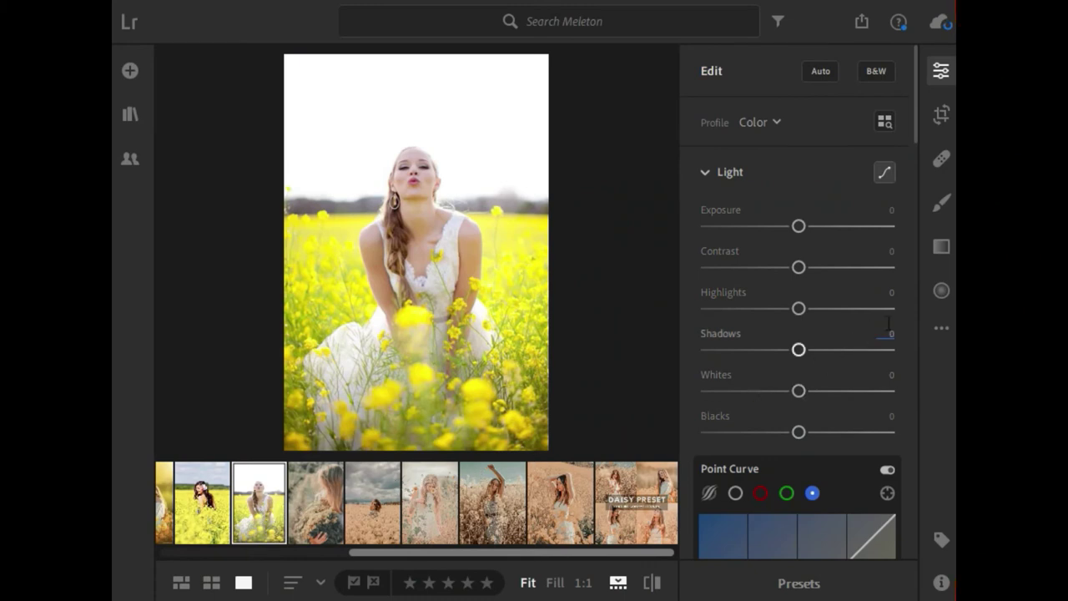
left_click(937, 328)
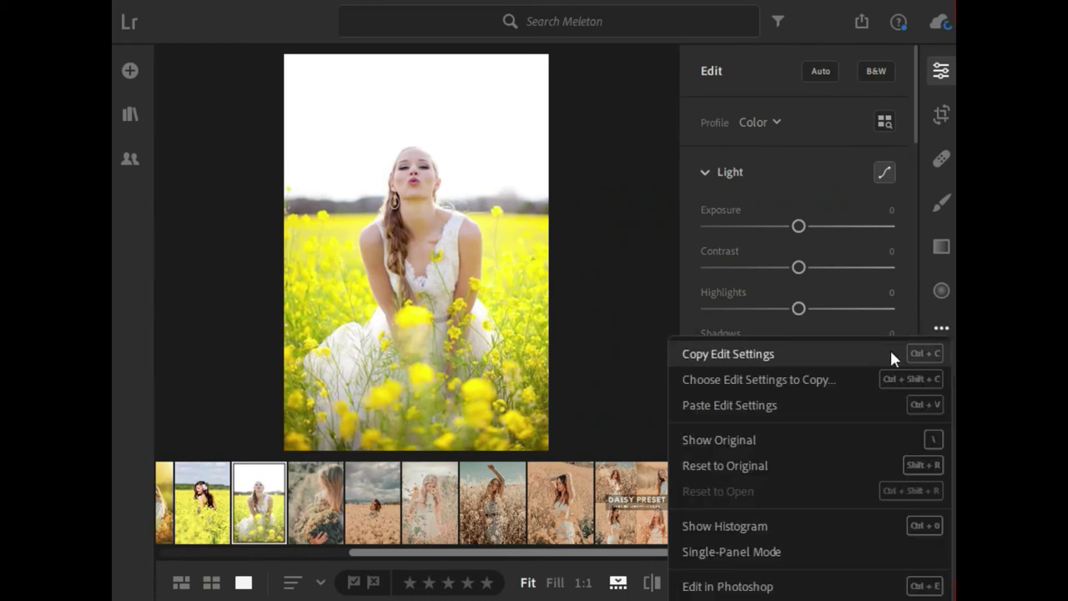
left_click(808, 406)
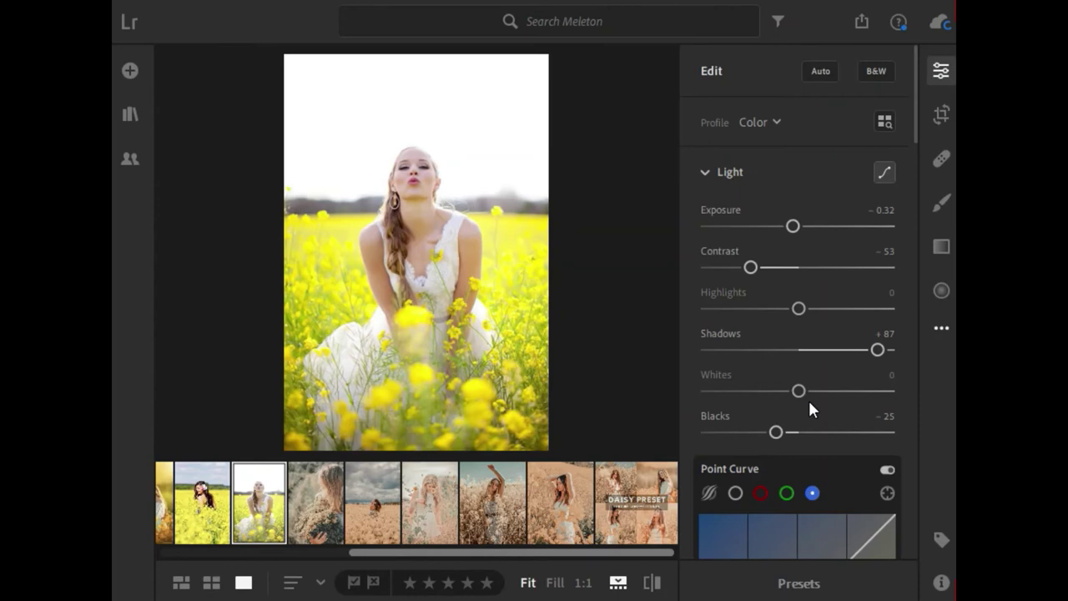
left_click(651, 582)
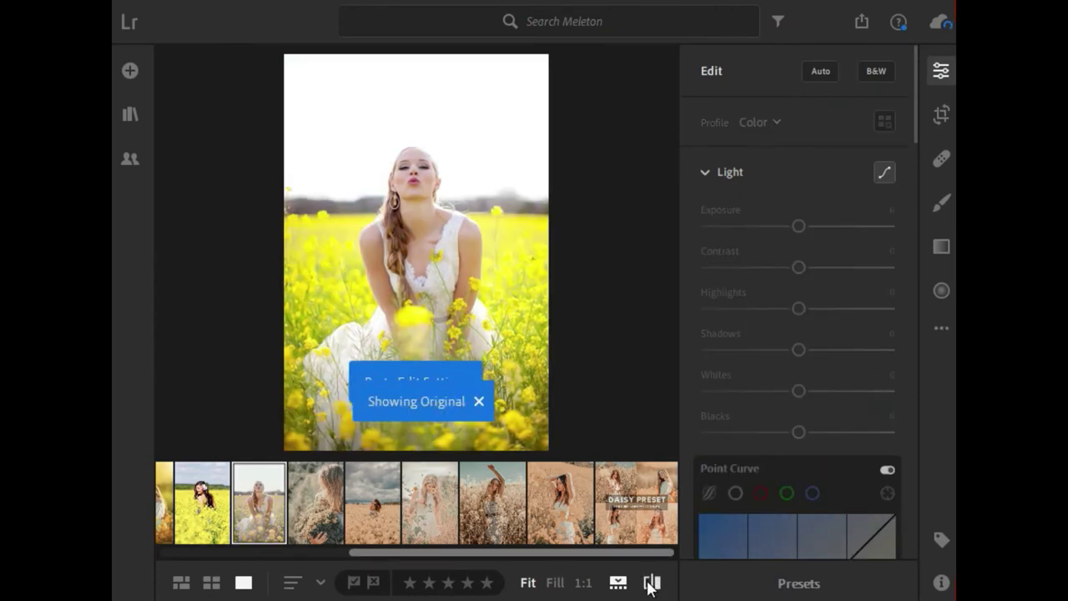
left_click(651, 582)
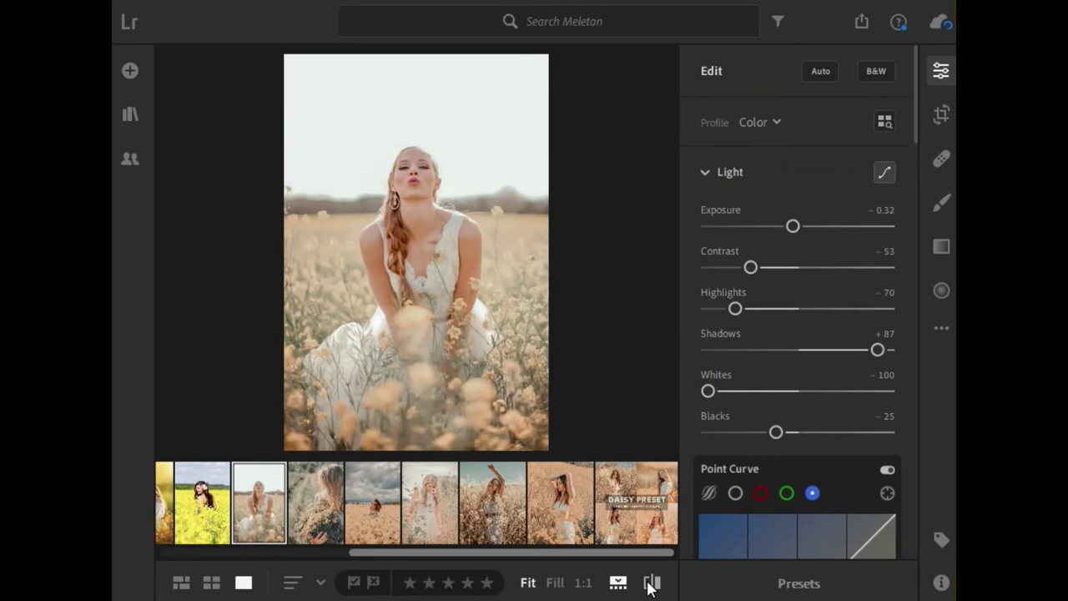
left_click(651, 582)
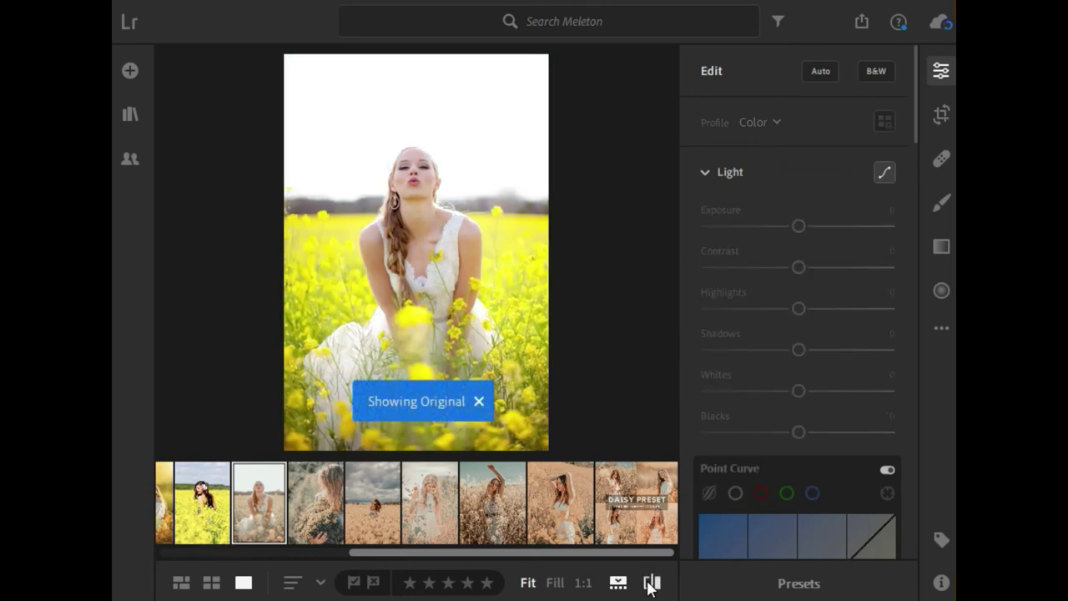
left_click(651, 582)
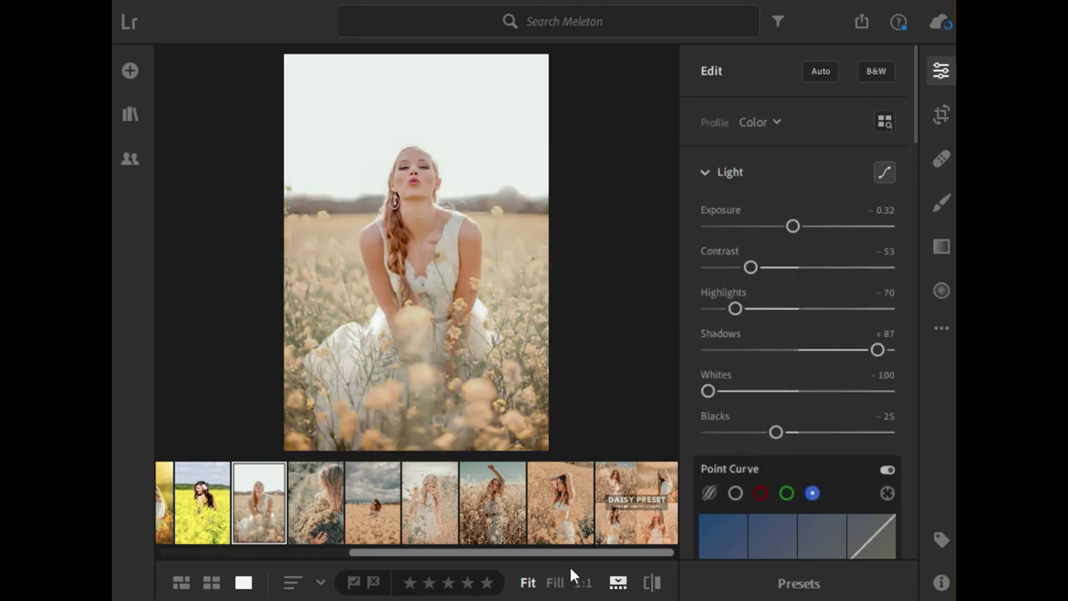
Paste the Daisy settings onto the flower-in-hair yellow-field photo and compare it before/after twice
left_click(208, 499)
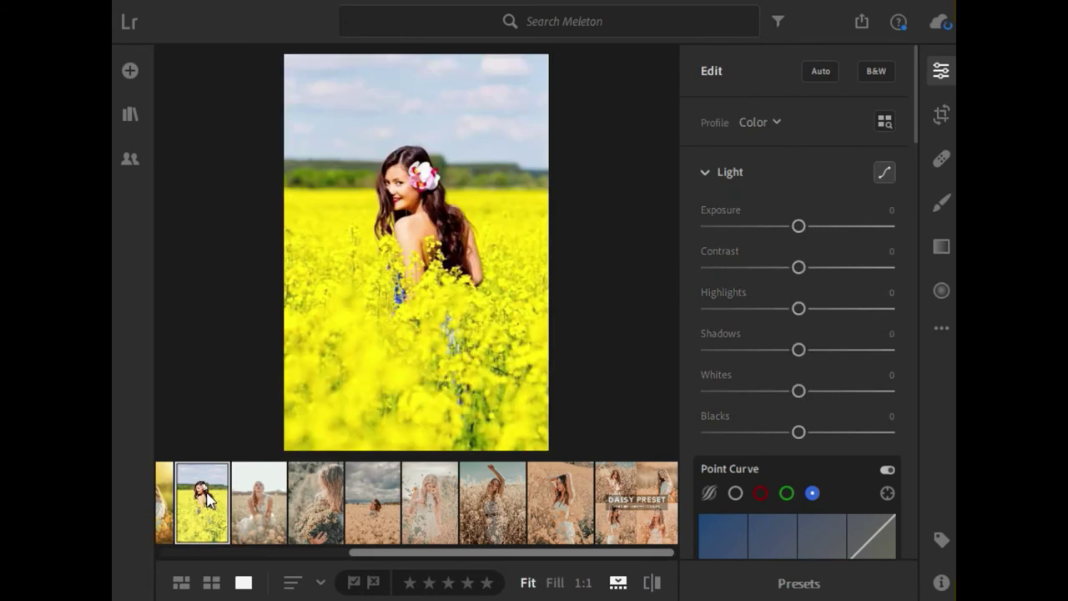
left_click(940, 323)
left_click(804, 400)
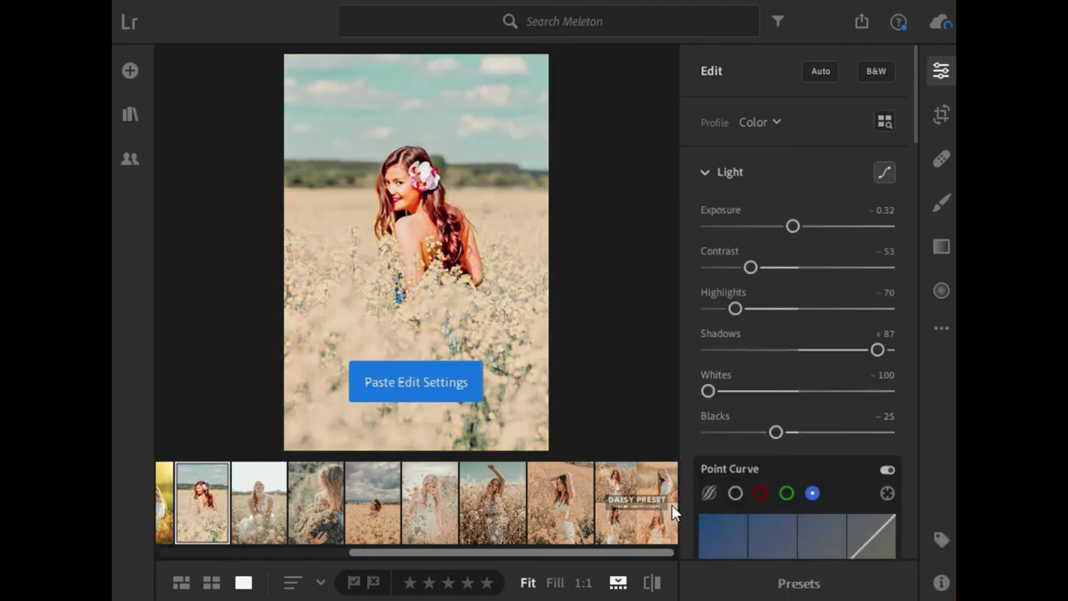
left_click(651, 583)
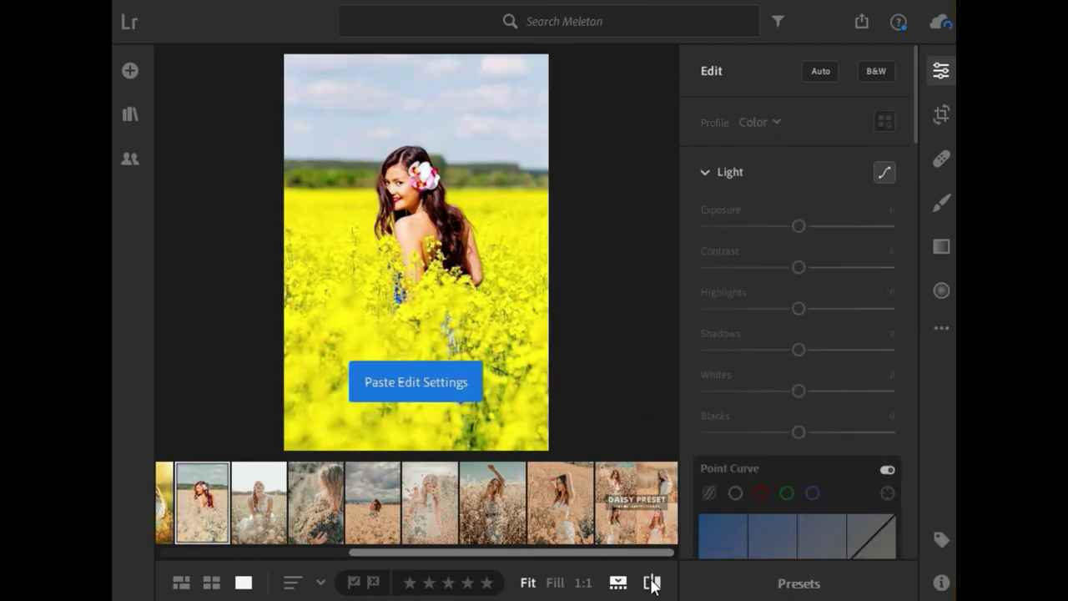
left_click(651, 582)
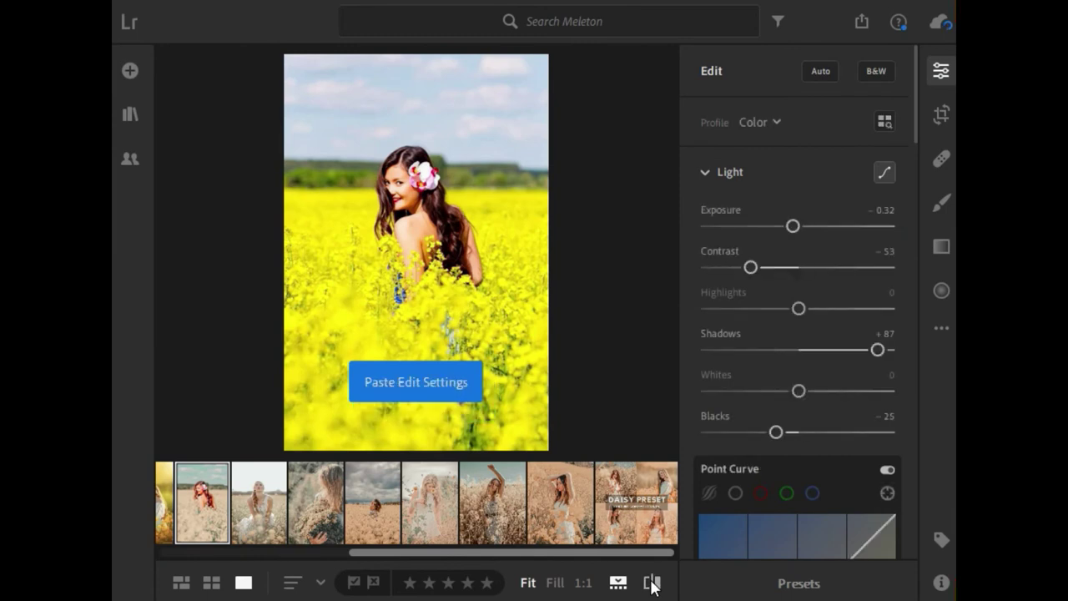
left_click(651, 582)
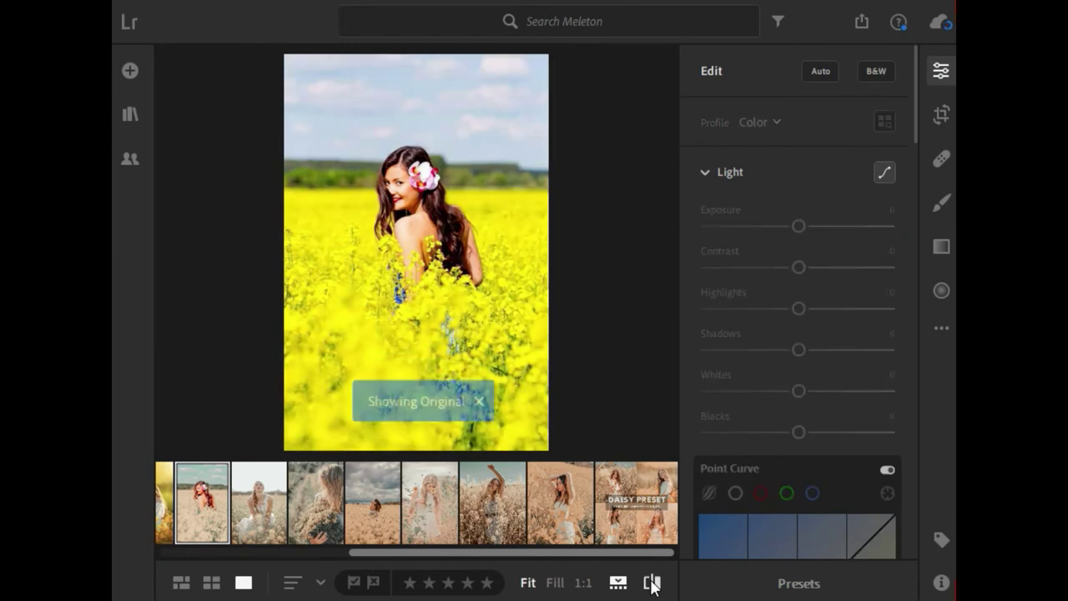
left_click(651, 583)
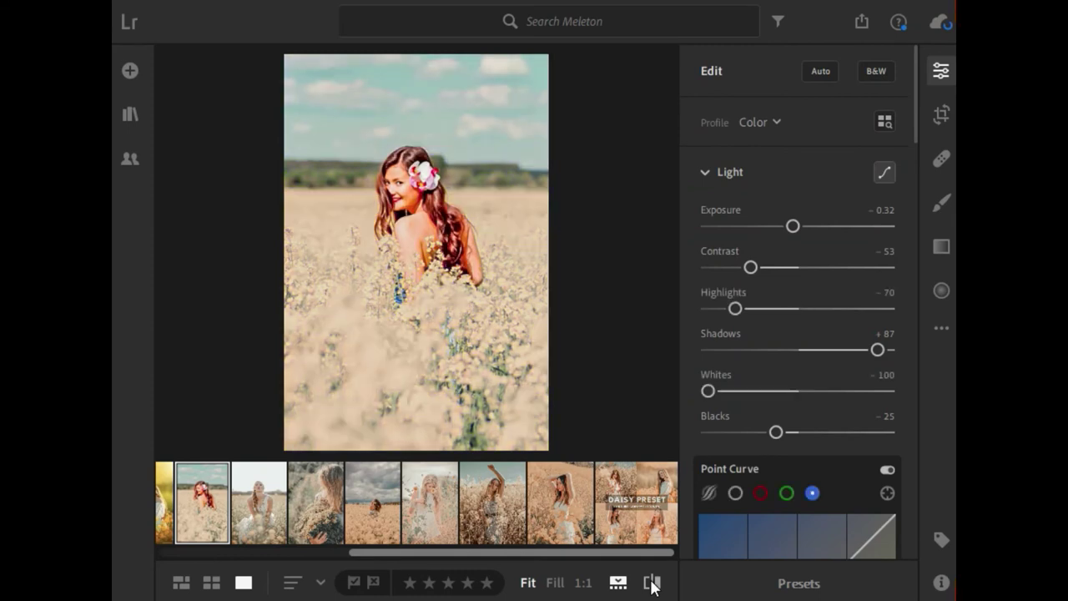
Paste the Daisy settings onto the golden-field portrait of the long-haired woman, then compare before/after twice
left_click_drag(518, 554, 299, 551)
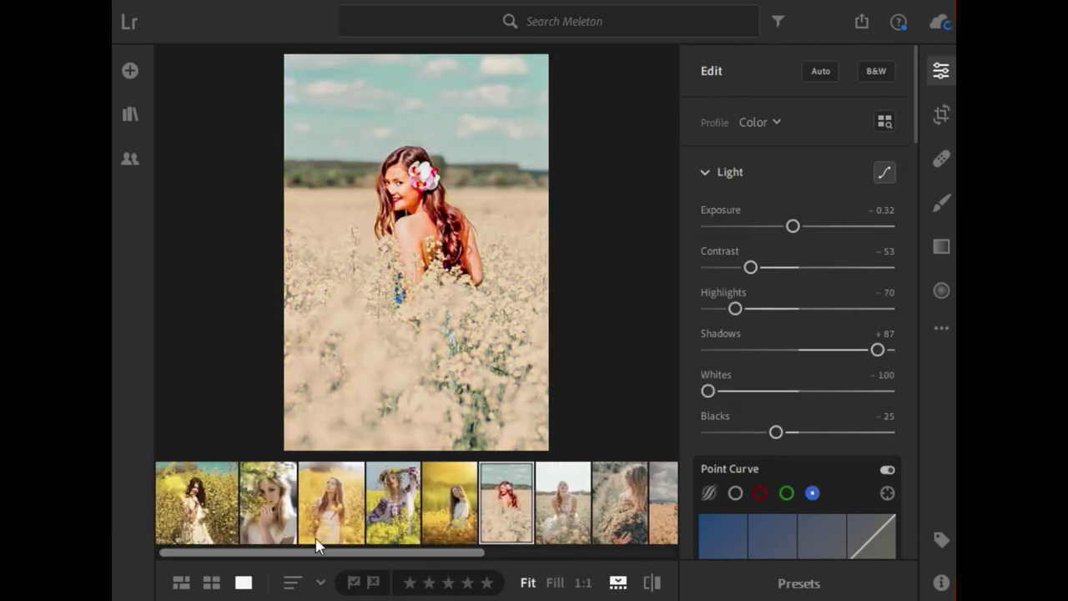
left_click(459, 503)
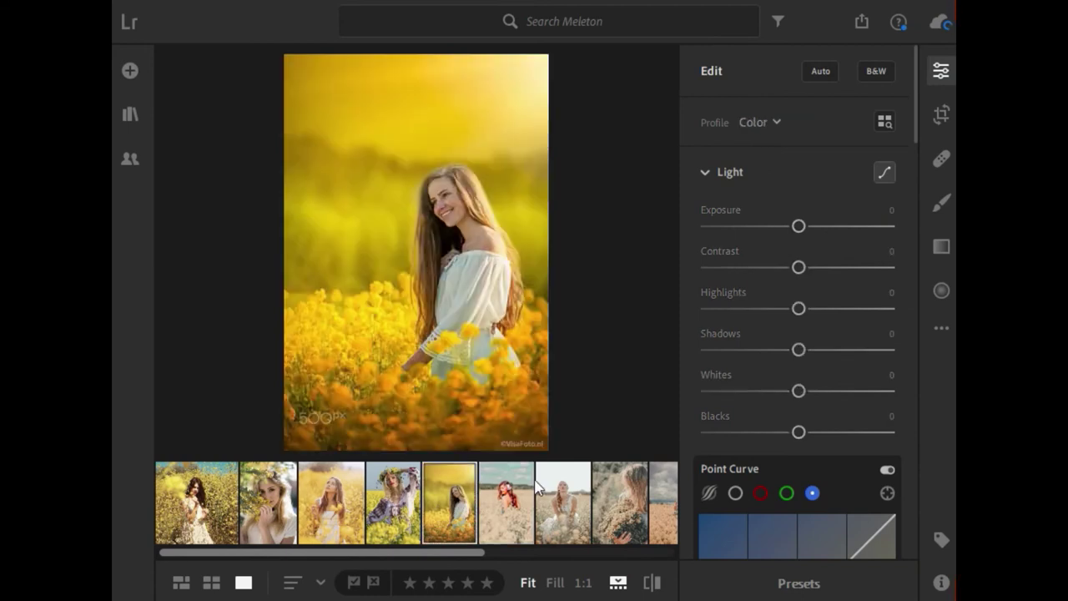
left_click(940, 328)
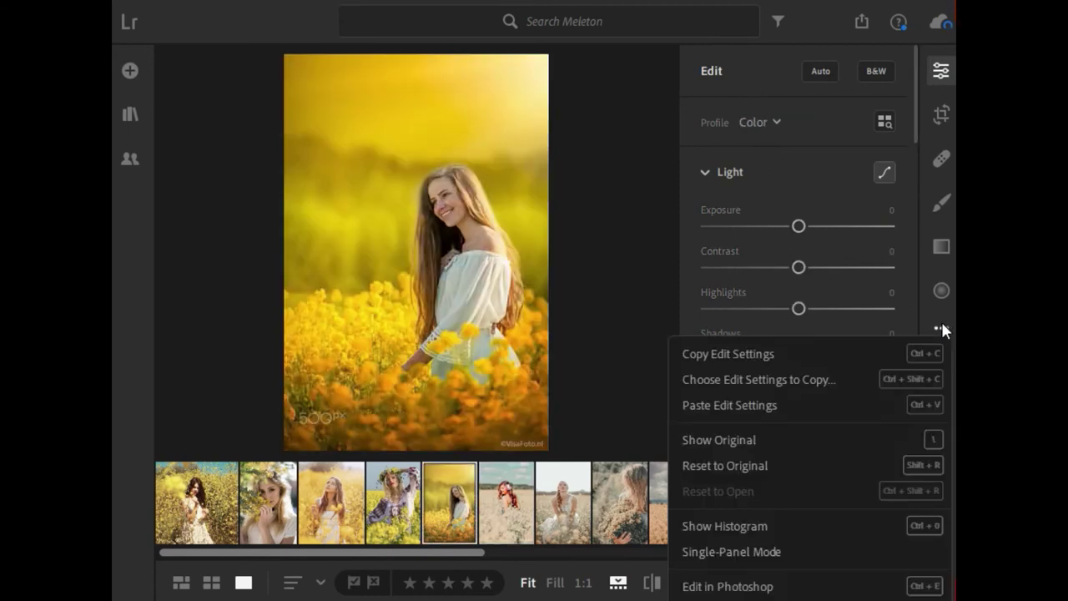
left_click(797, 405)
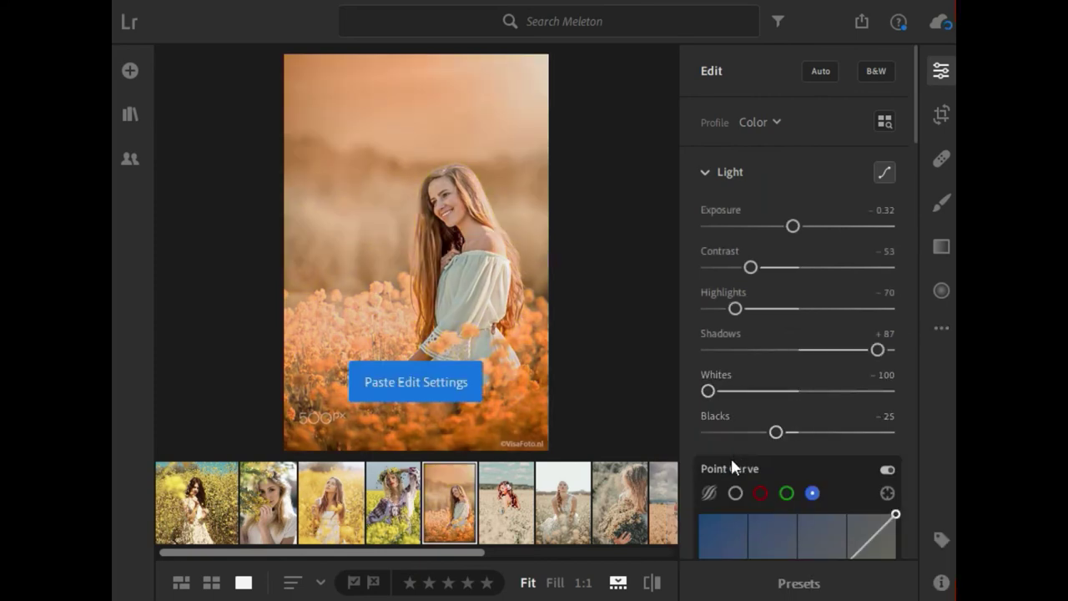
left_click(653, 584)
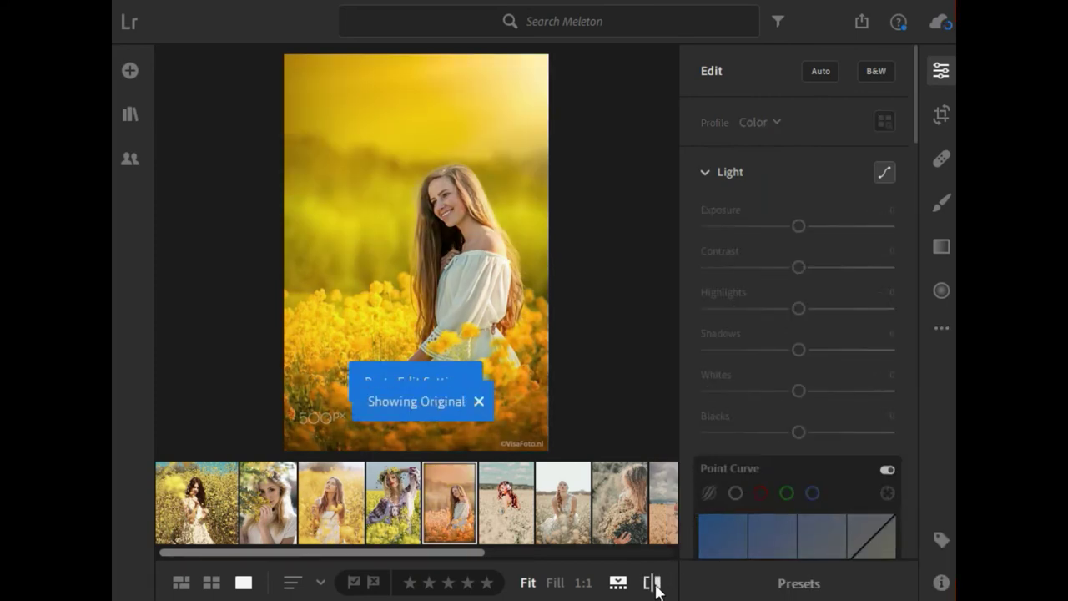
left_click(653, 584)
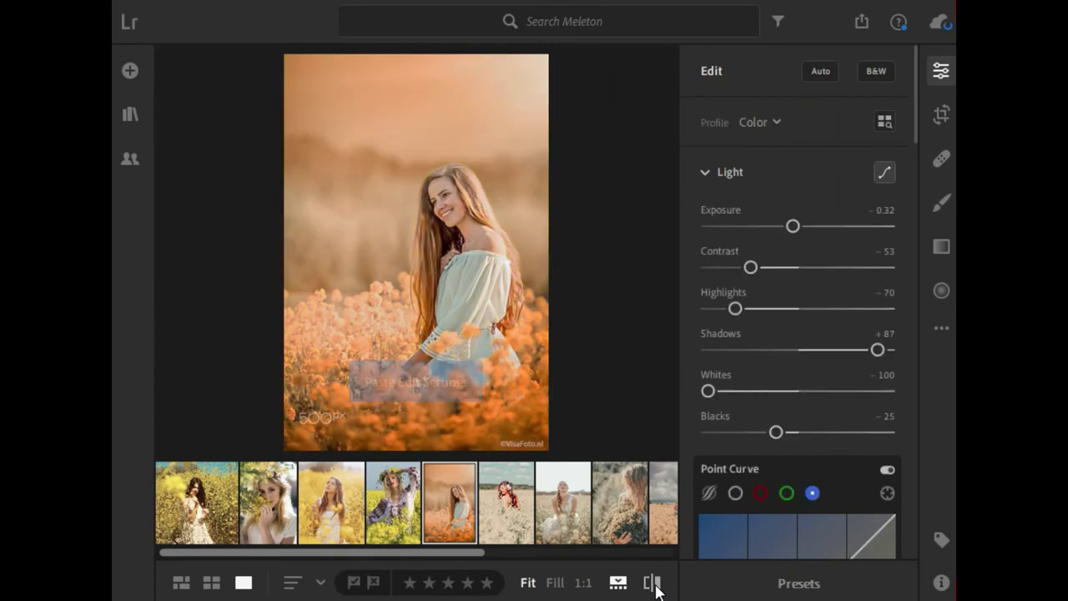
left_click(653, 584)
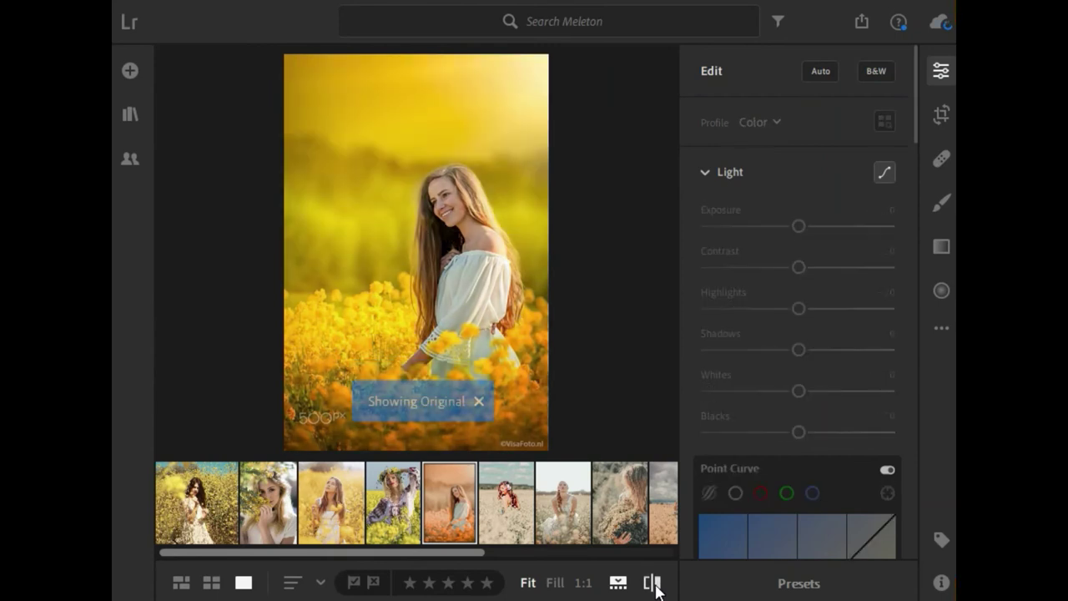
left_click(655, 586)
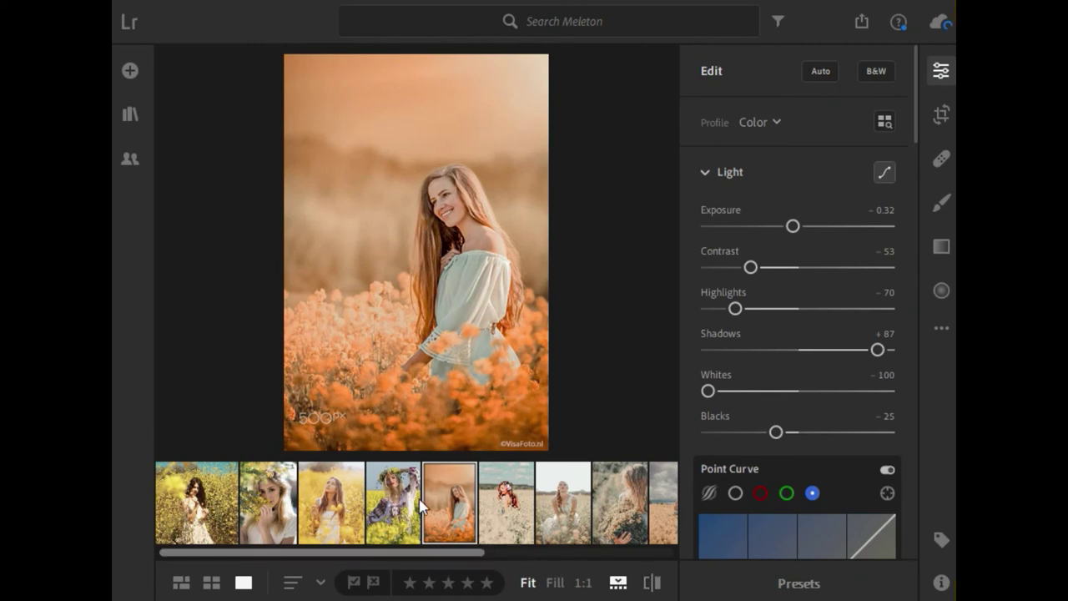
Paste the Daisy settings onto the flower-crown photo, compare before/after, then select the girl-in-white photo
left_click(397, 505)
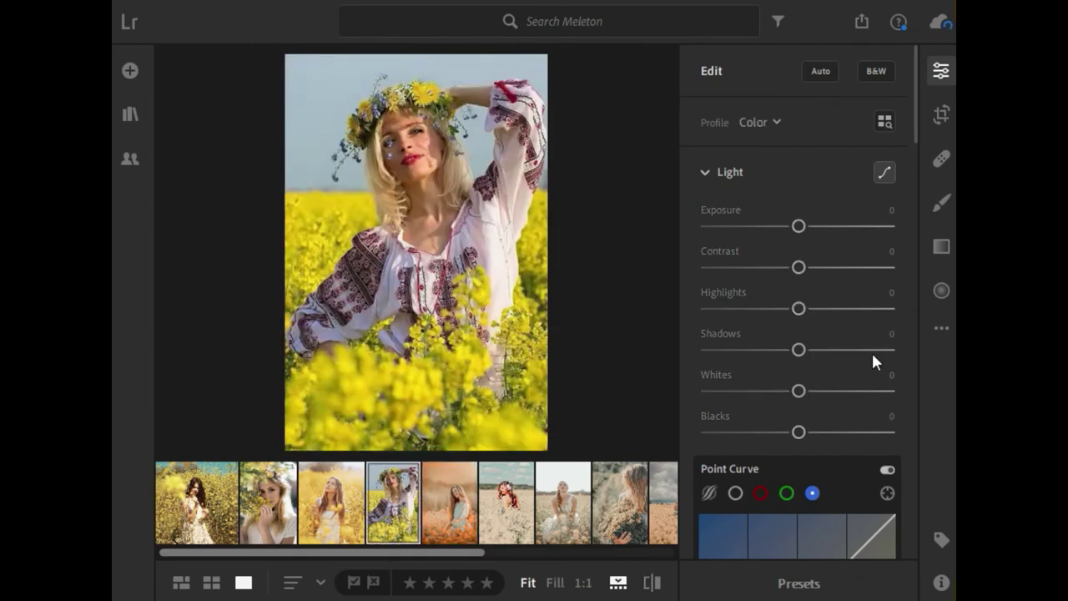
left_click(934, 327)
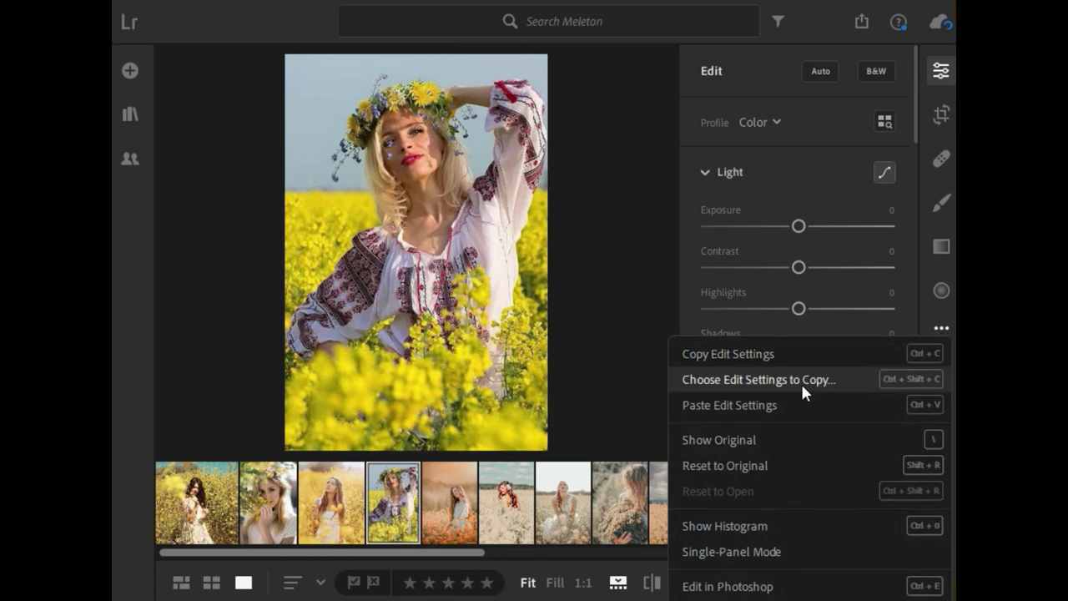
left_click(793, 404)
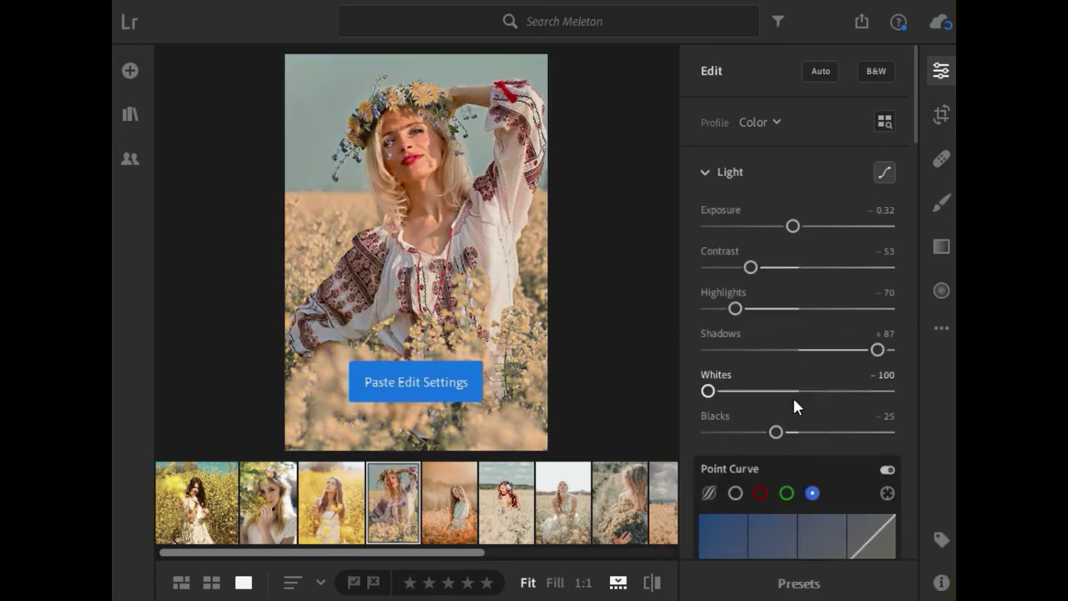
left_click(652, 583)
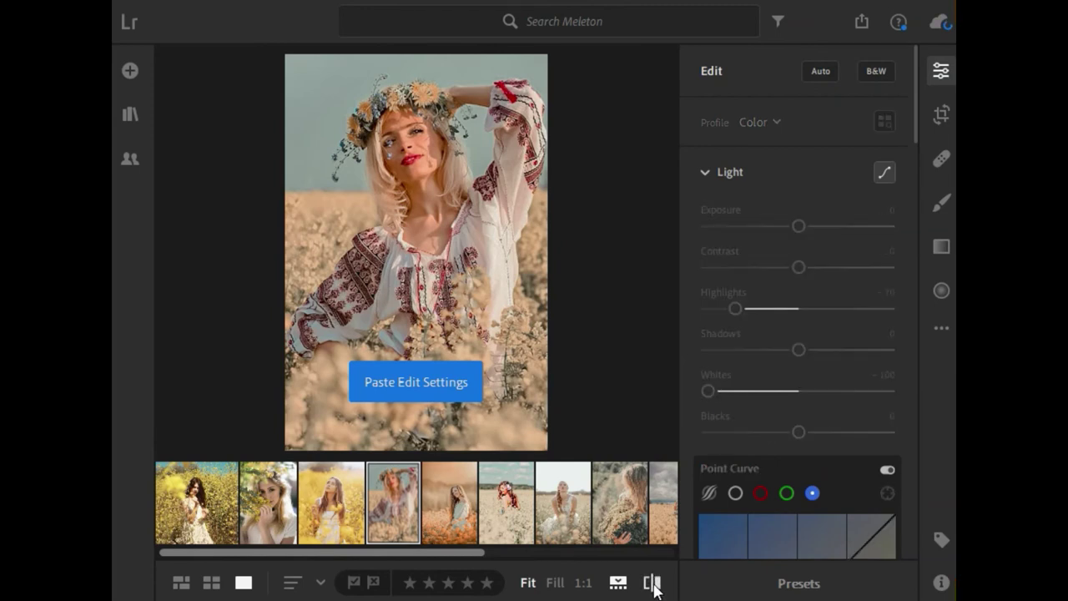
left_click(652, 583)
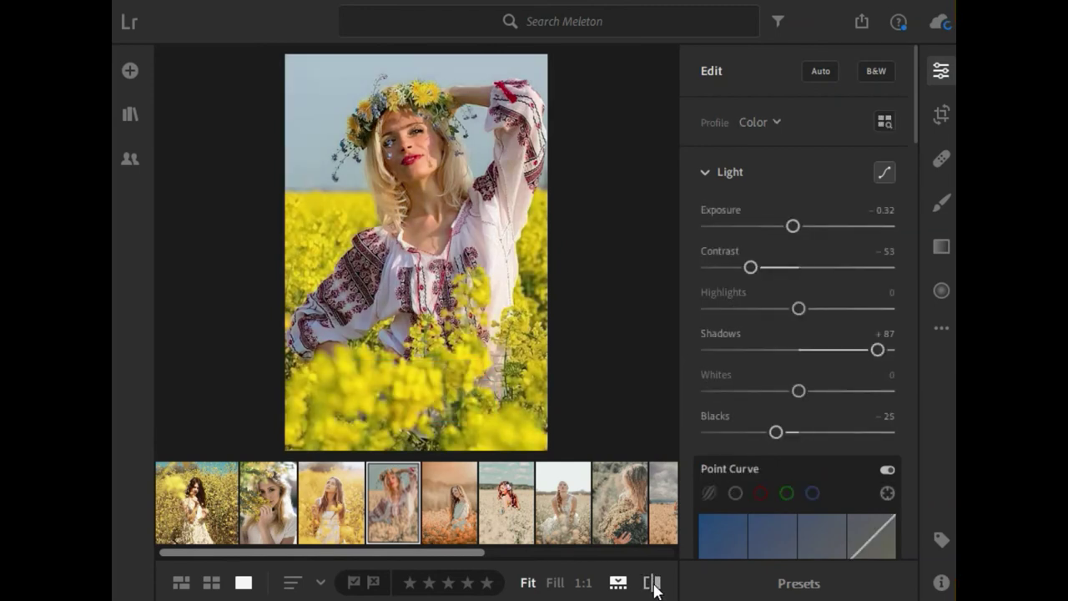
left_click(651, 583)
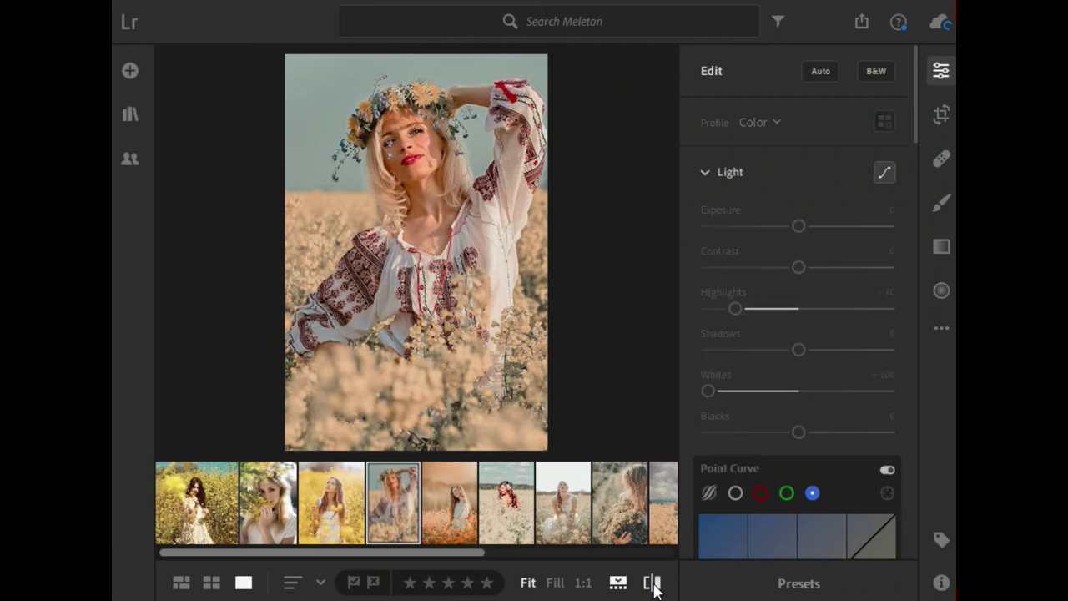
left_click(651, 584)
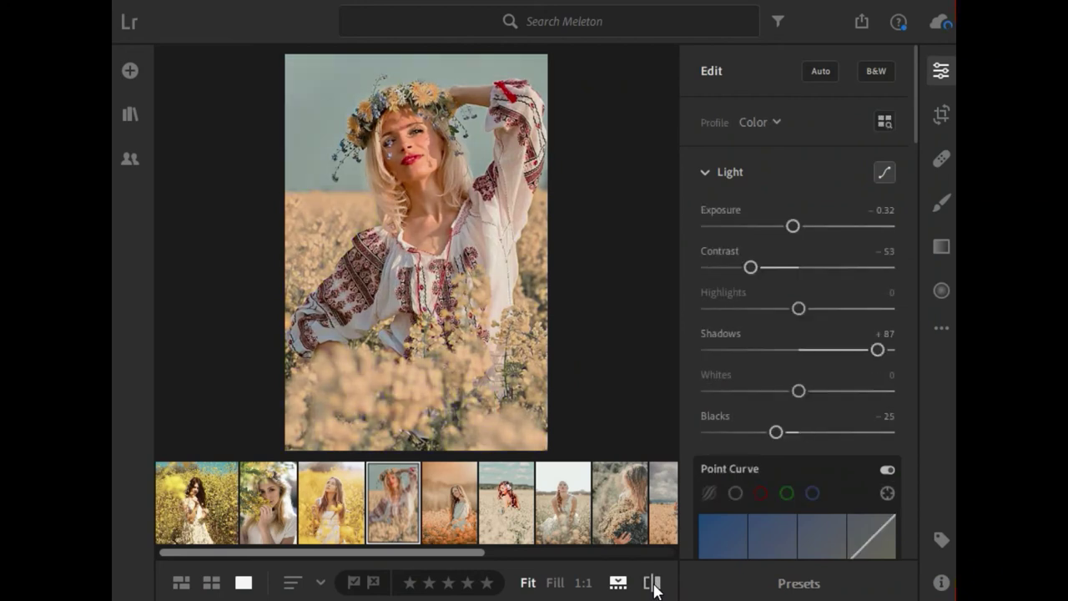
left_click(331, 523)
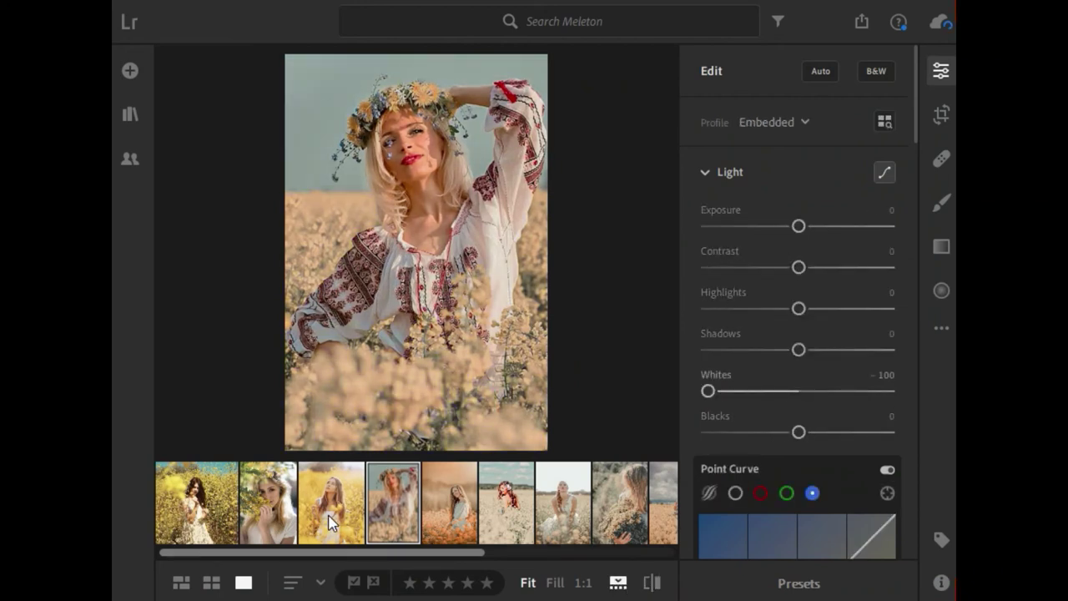
Paste the Daisy settings onto the girl-in-white photo and compare it with the original twice
left_click(937, 328)
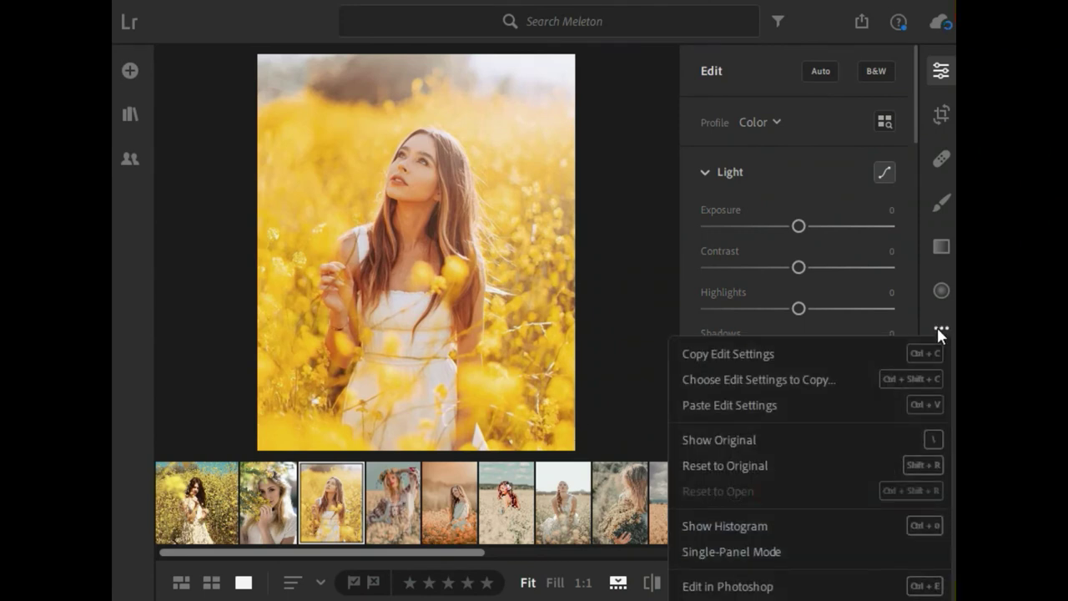
left_click(788, 401)
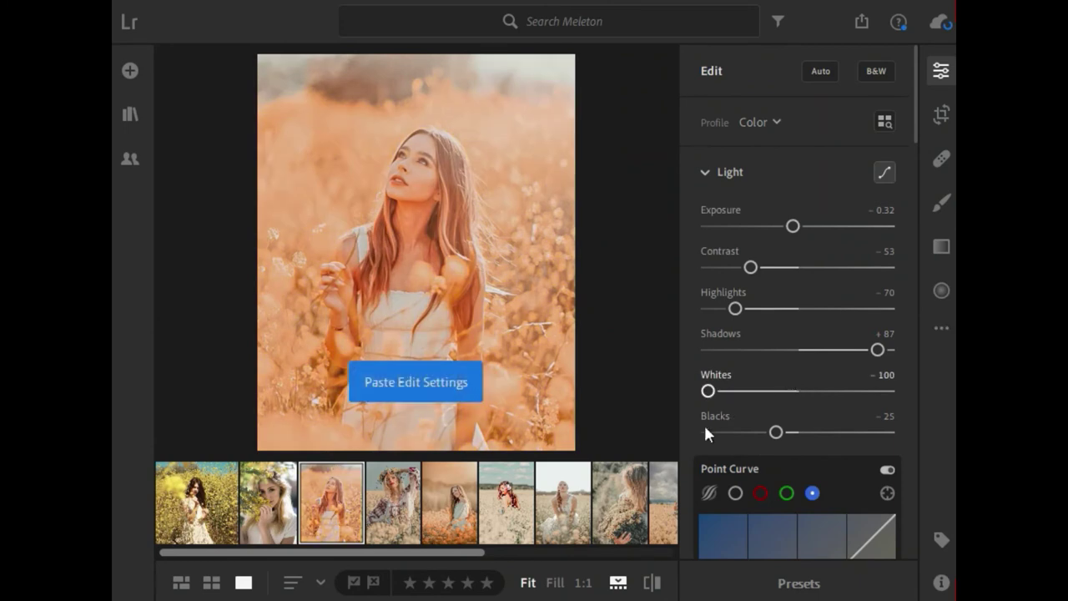
left_click(651, 582)
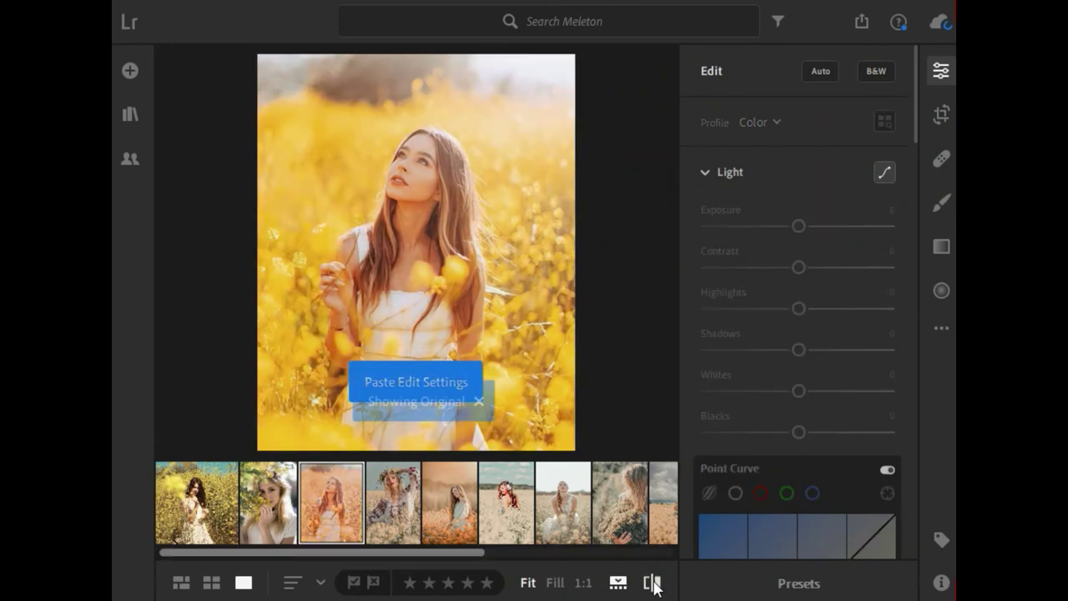
left_click(652, 582)
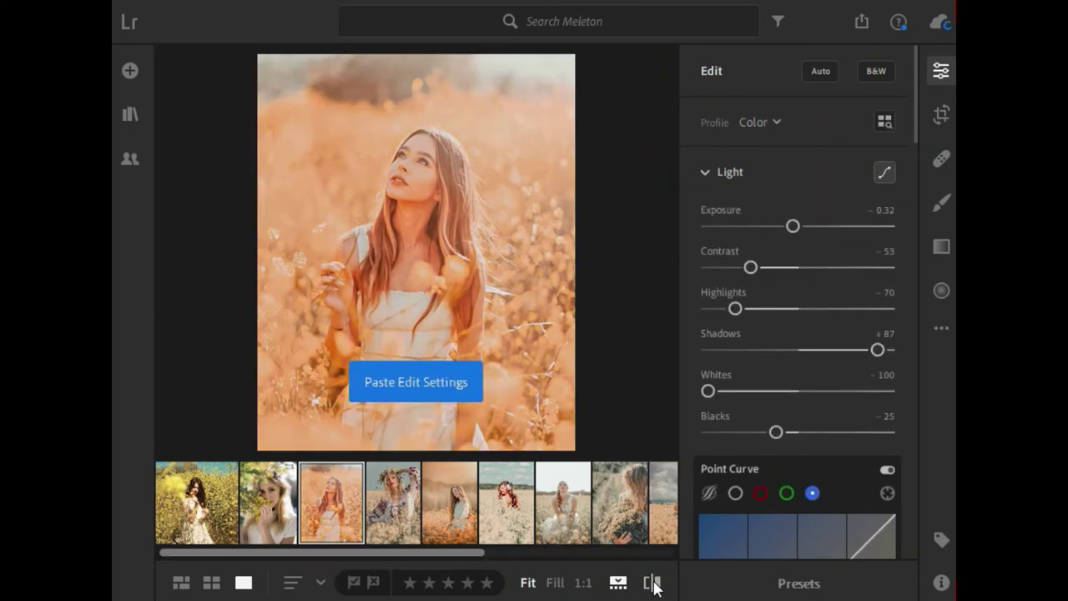
left_click(652, 583)
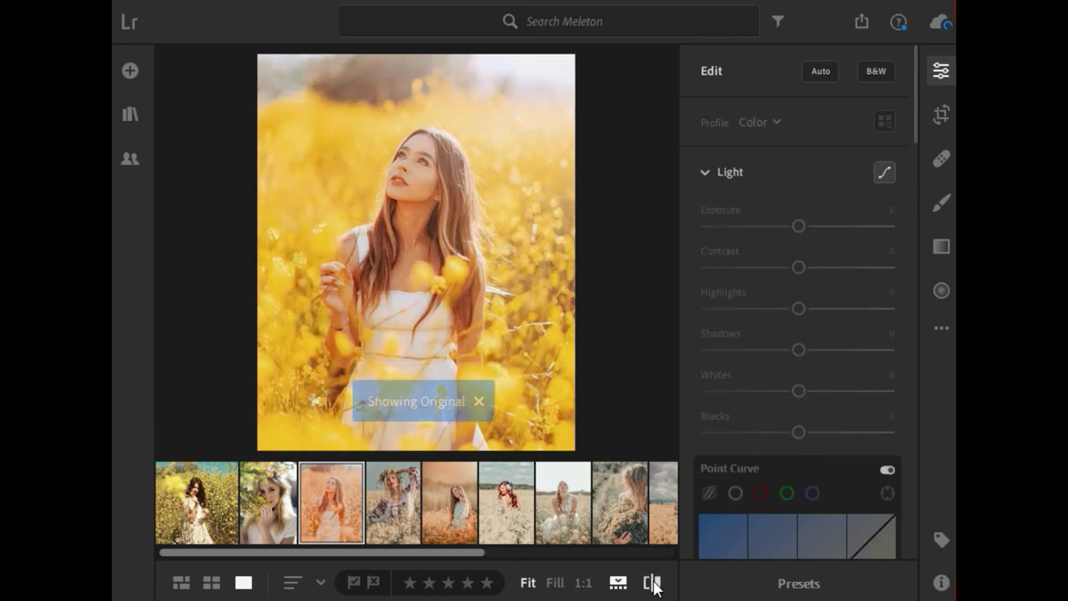
left_click(651, 582)
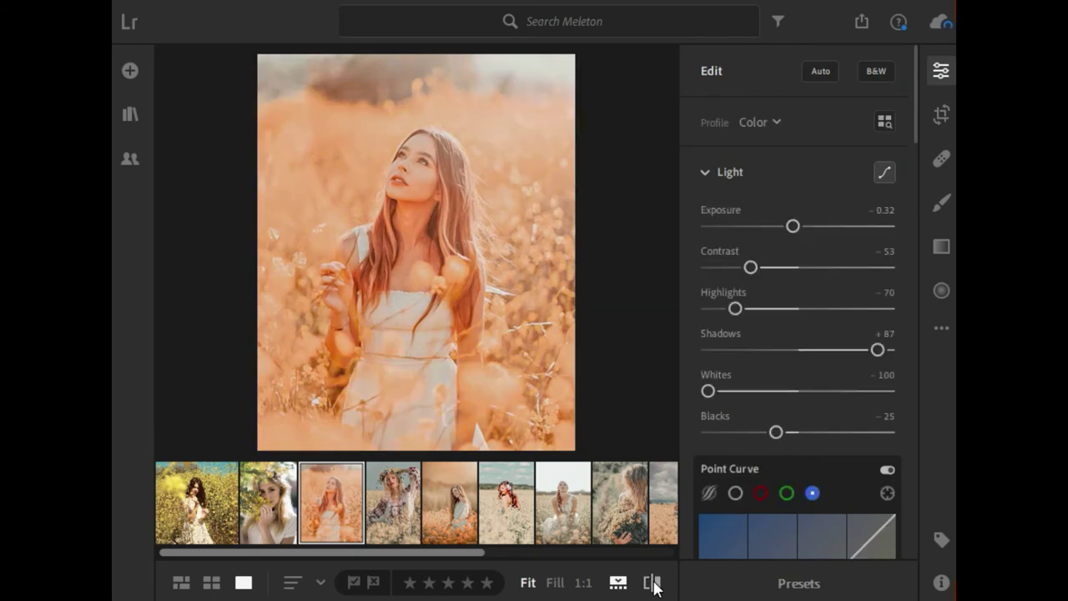
Paste the Daisy settings onto the photo of the woman holding yellow mimosa, comparing before/after twice
left_click(276, 503)
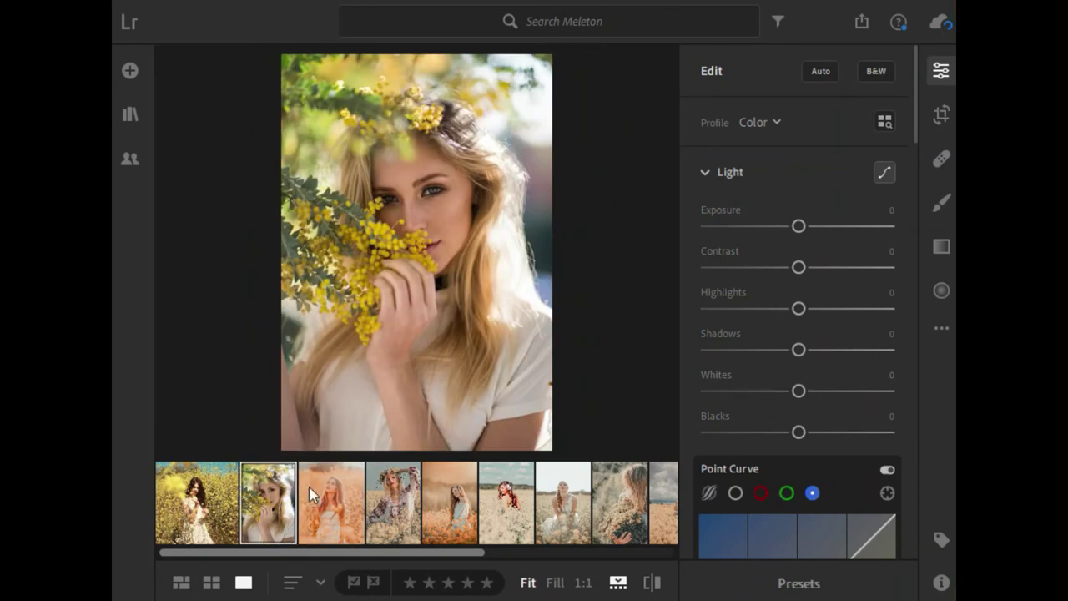
left_click(932, 322)
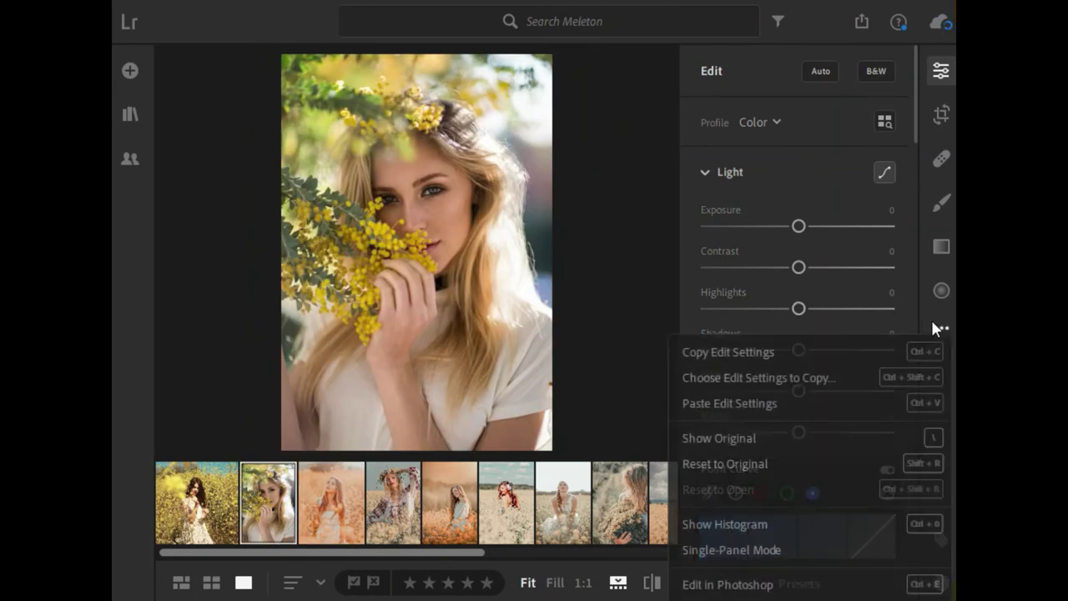
left_click(778, 404)
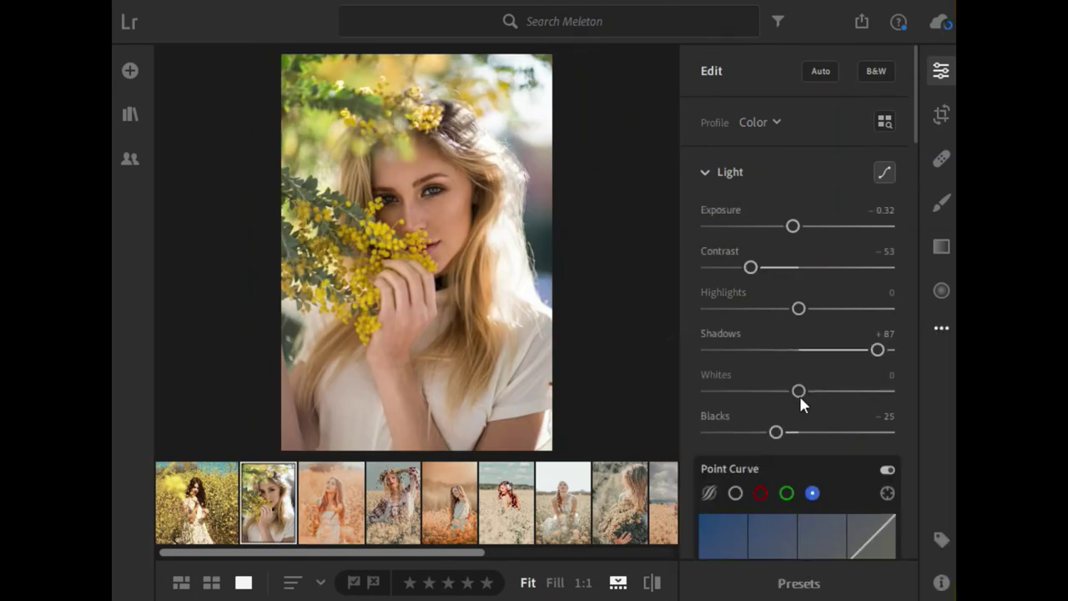
left_click(650, 584)
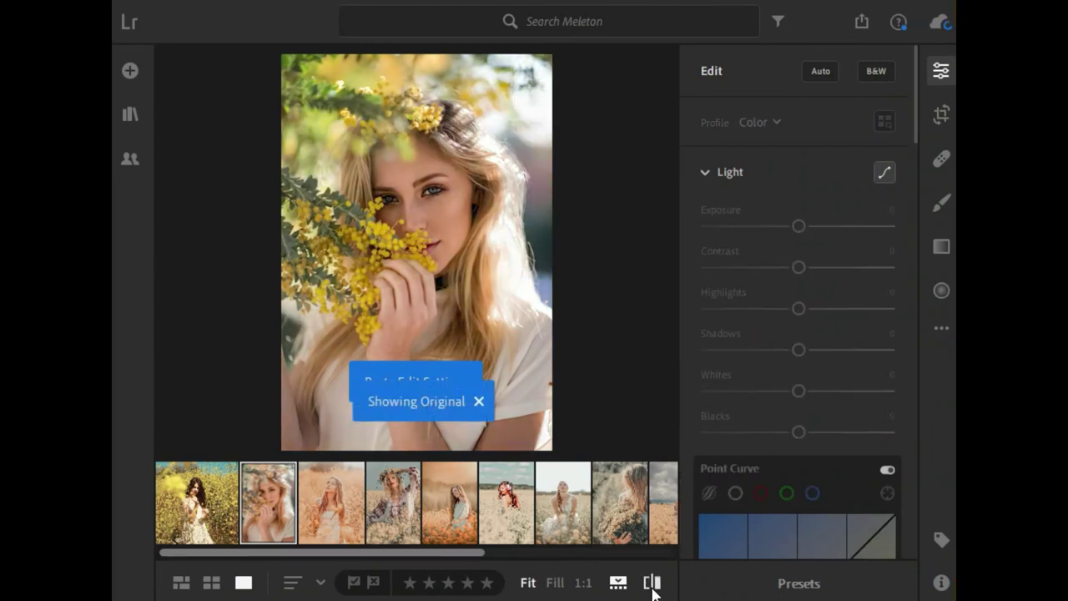
left_click(652, 584)
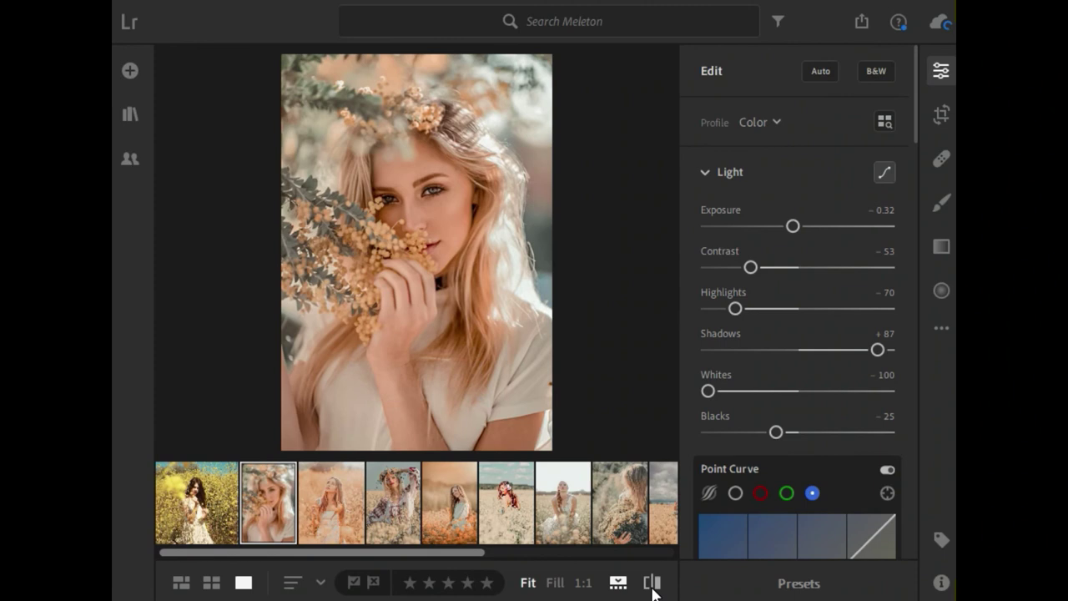
left_click(651, 583)
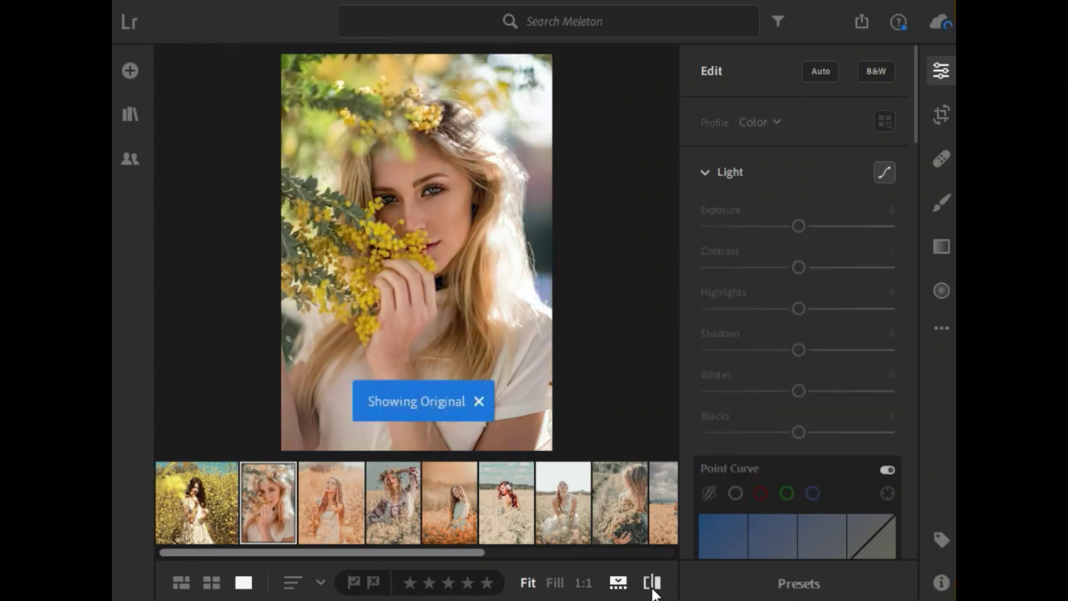
left_click(651, 584)
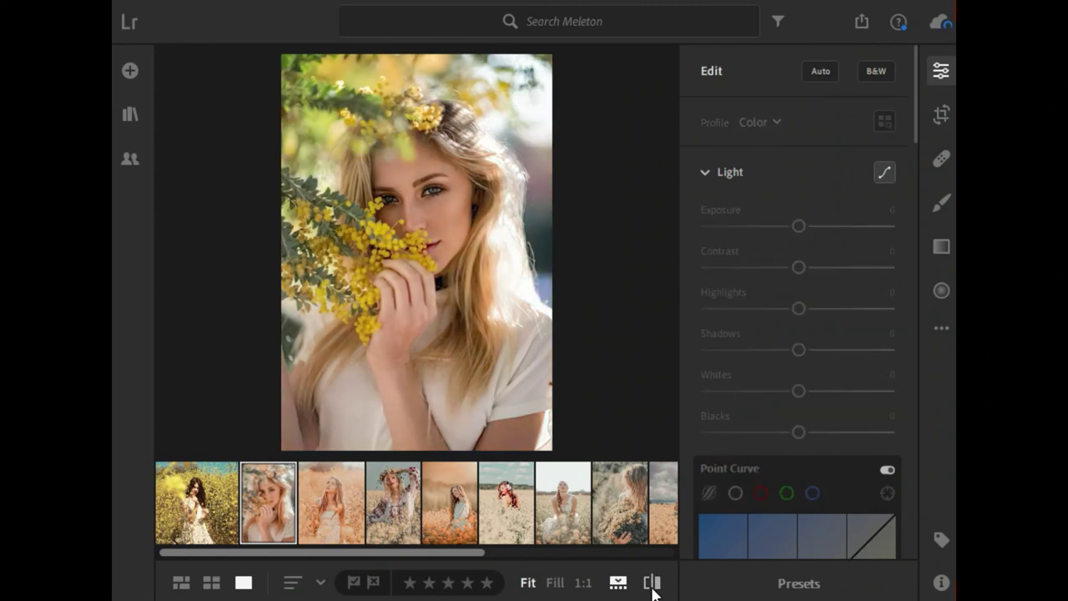
Paste the Daisy settings onto the first photo, the dark-haired woman in dense yellow flowers, and compare twice
left_click(215, 492)
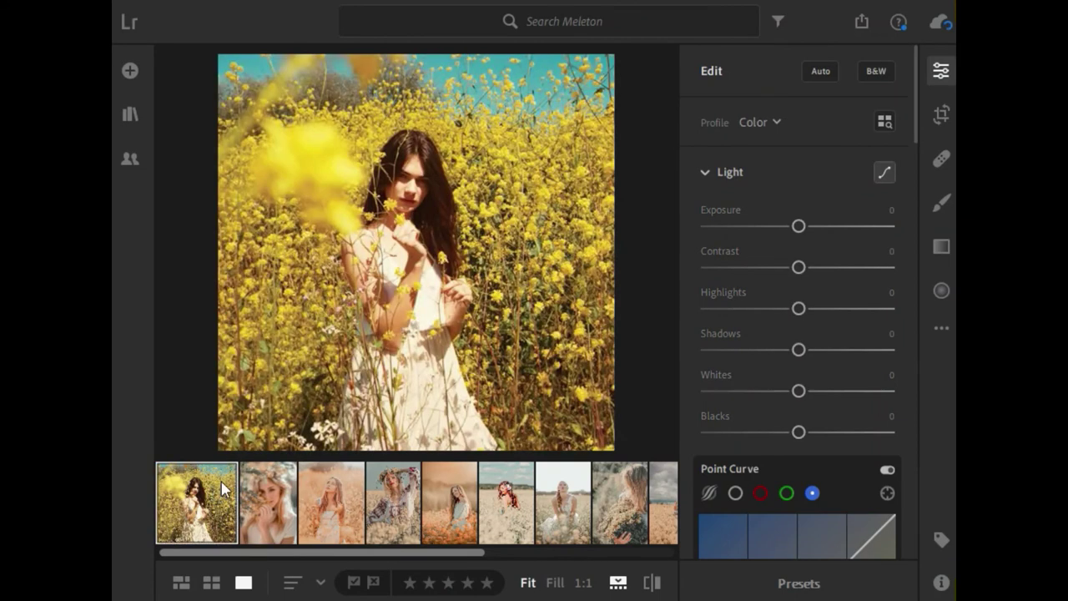
left_click(942, 330)
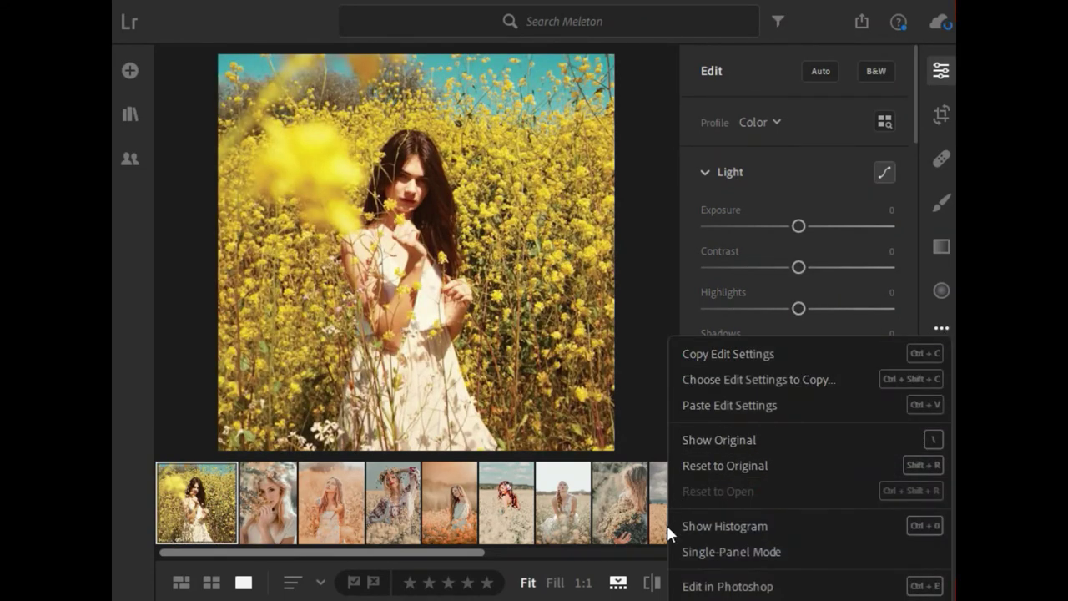
left_click(787, 403)
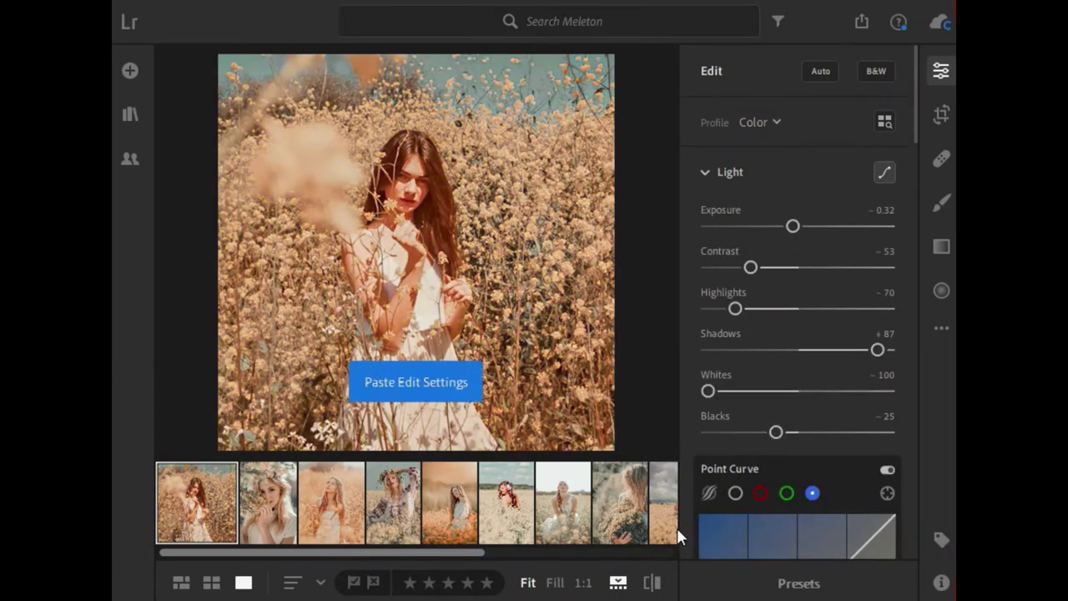
left_click(652, 581)
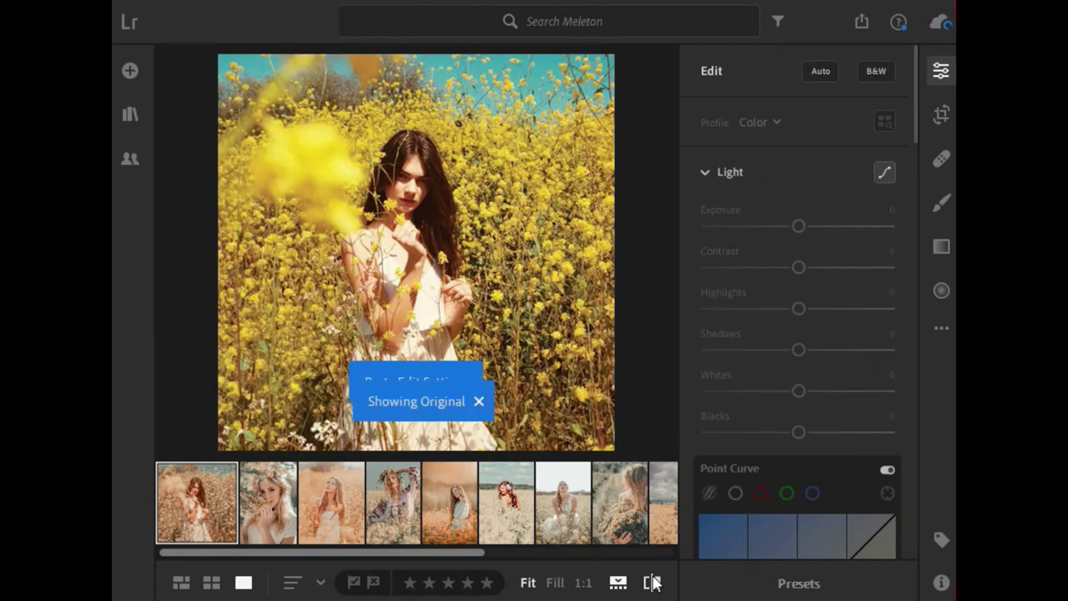
left_click(652, 581)
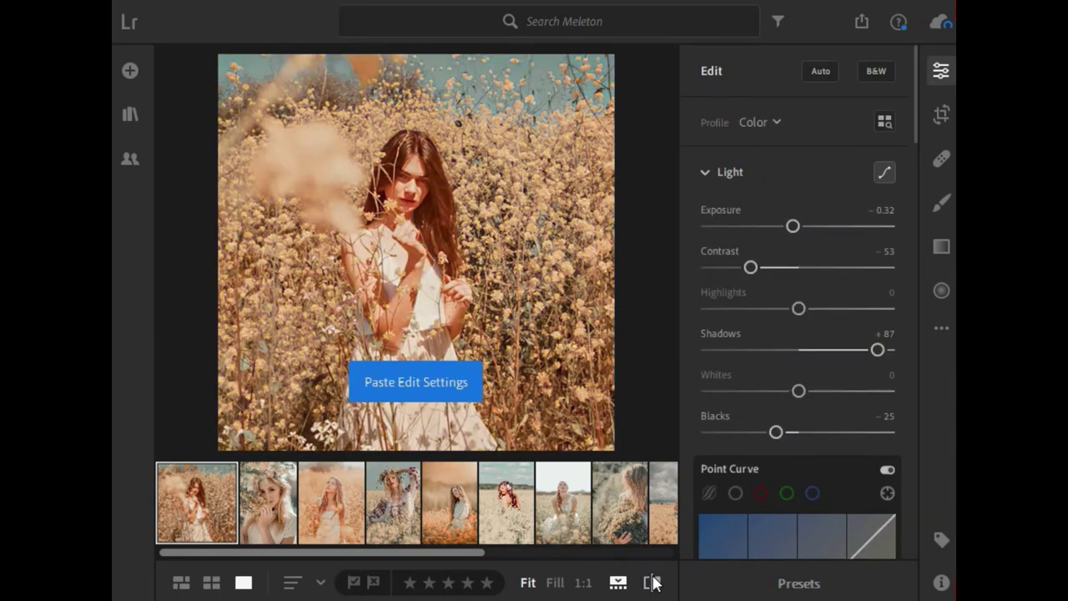
left_click(651, 581)
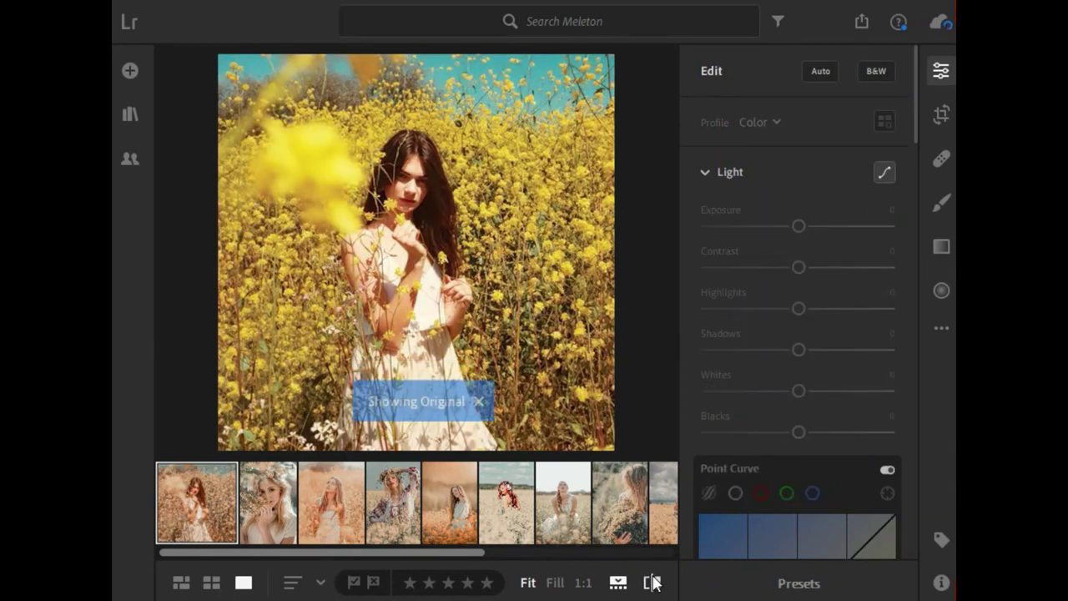
left_click(652, 581)
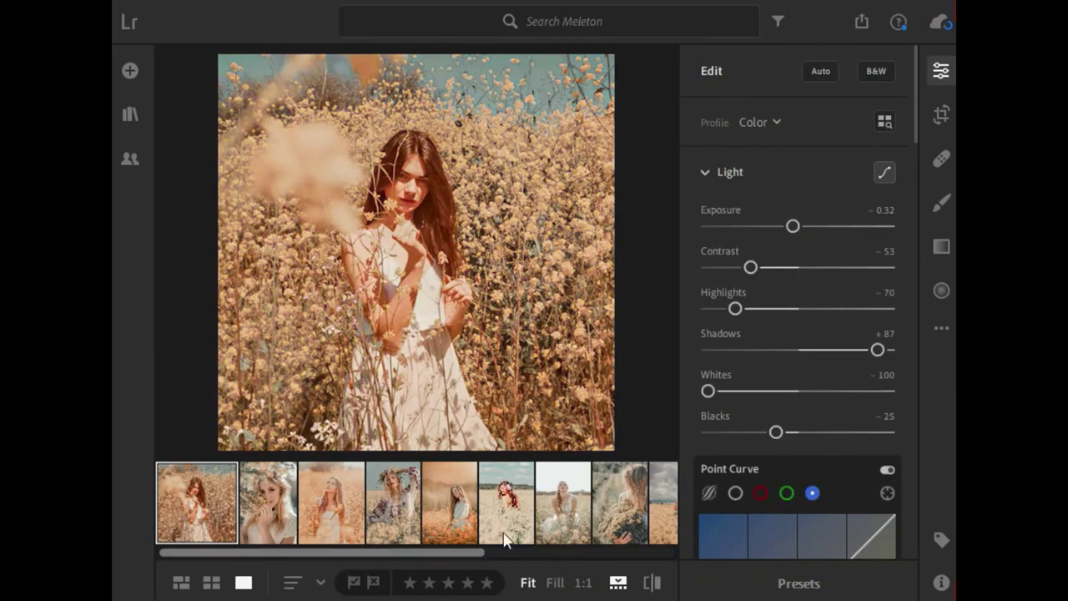
left_click_drag(471, 553, 669, 559)
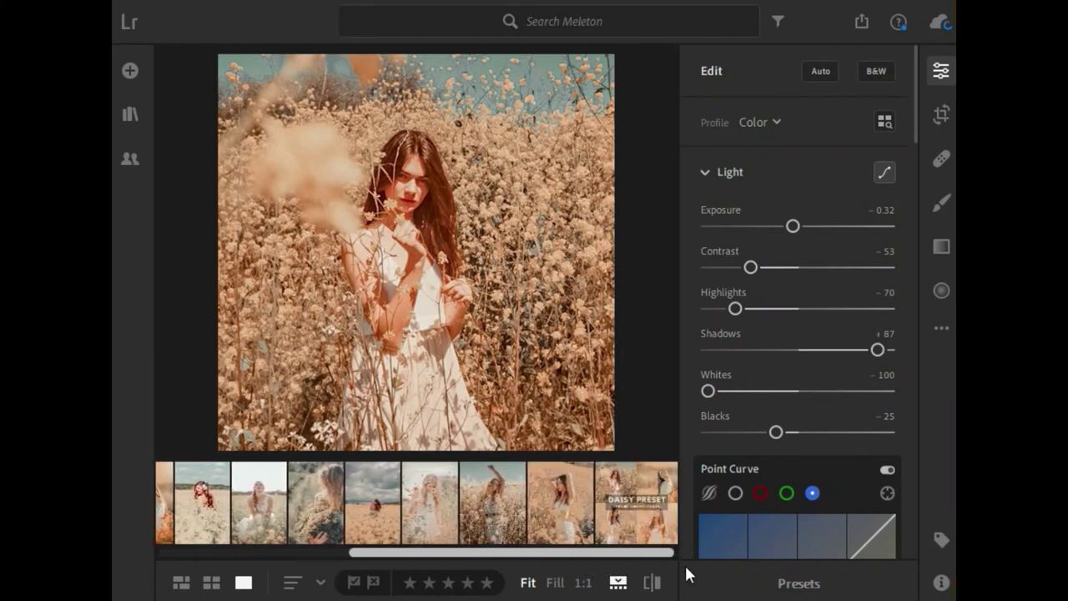
Inspect the DAISY PRESET collage at 1:1 zoom, panning across its title, then fit it to view
left_click(668, 532)
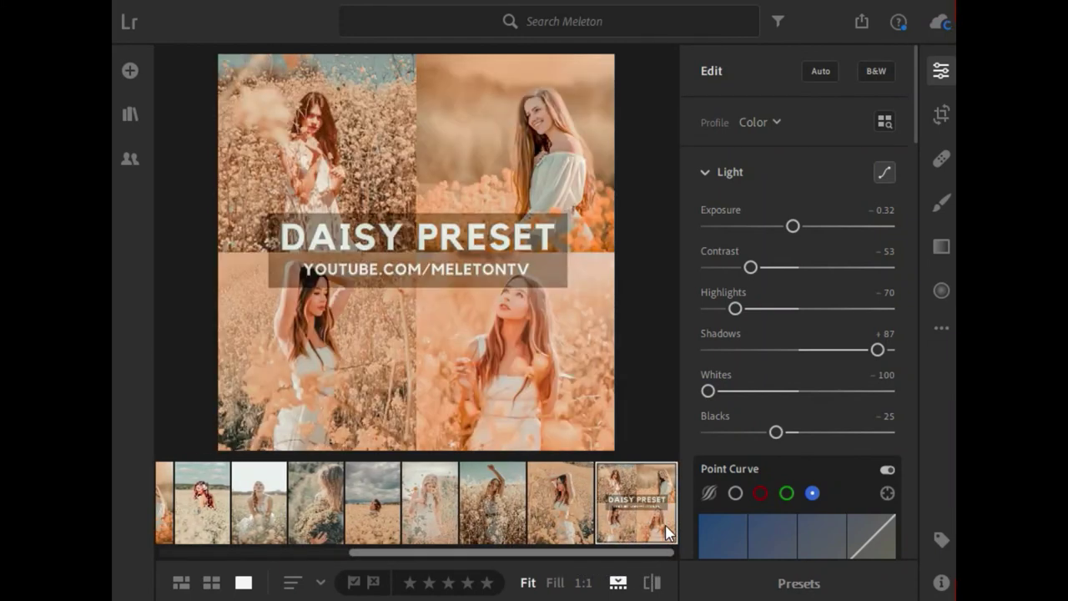
left_click(371, 244)
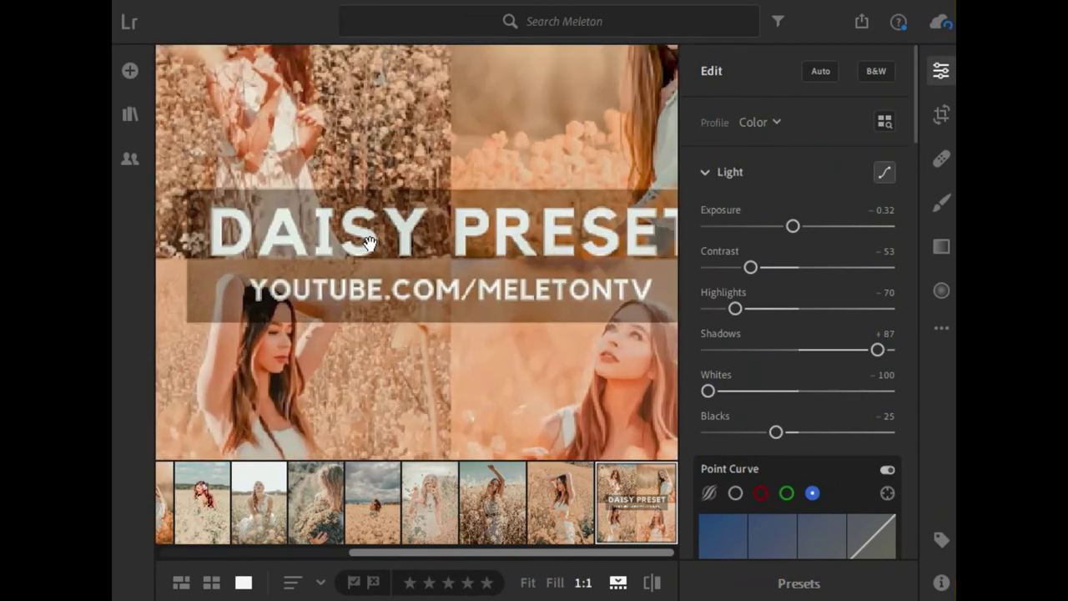
left_click_drag(425, 249, 476, 240)
left_click_drag(520, 269, 434, 267)
mouse_move(505, 262)
left_mouse_down()
mouse_move(361, 250)
mouse_move(482, 238)
mouse_move(472, 243)
left_mouse_up()
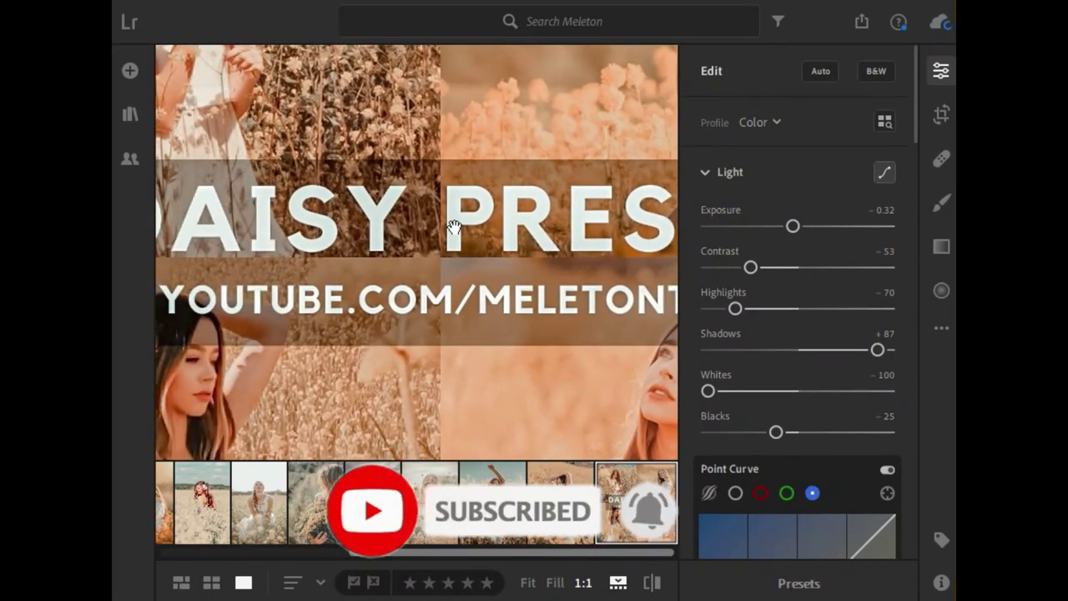
left_click(455, 229)
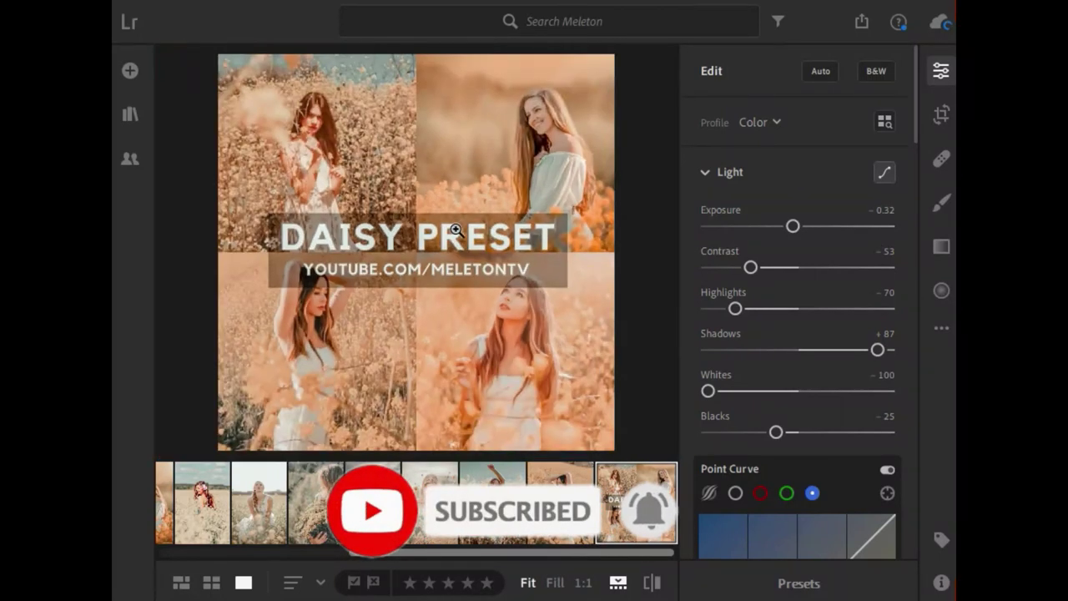